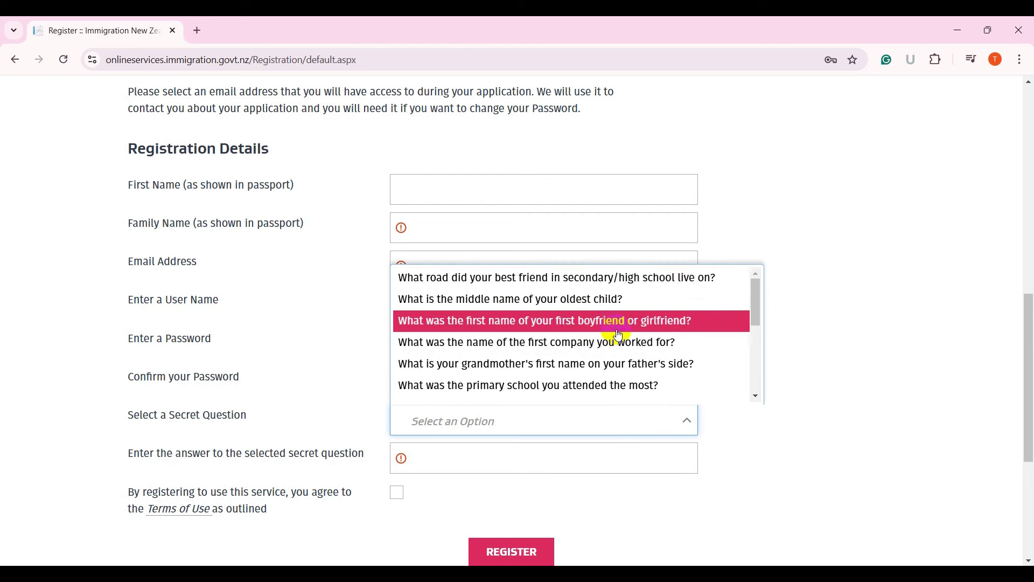
# - Choose "What road did your best friend in secondary/high school live on?" as the secret question and go to its answer field
pyautogui.scroll(-3, 619, 350)
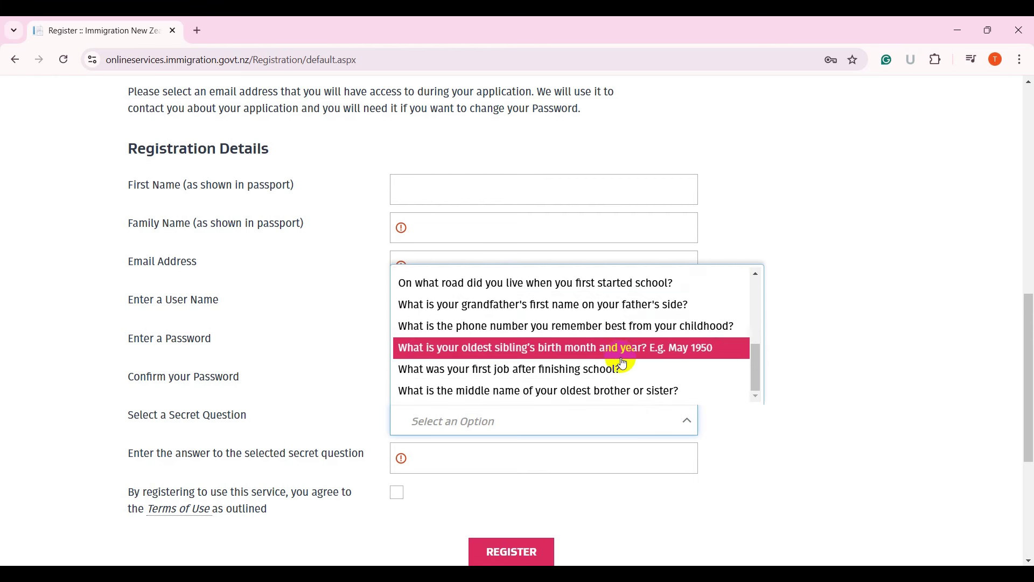
pyautogui.scroll(3, 619, 360)
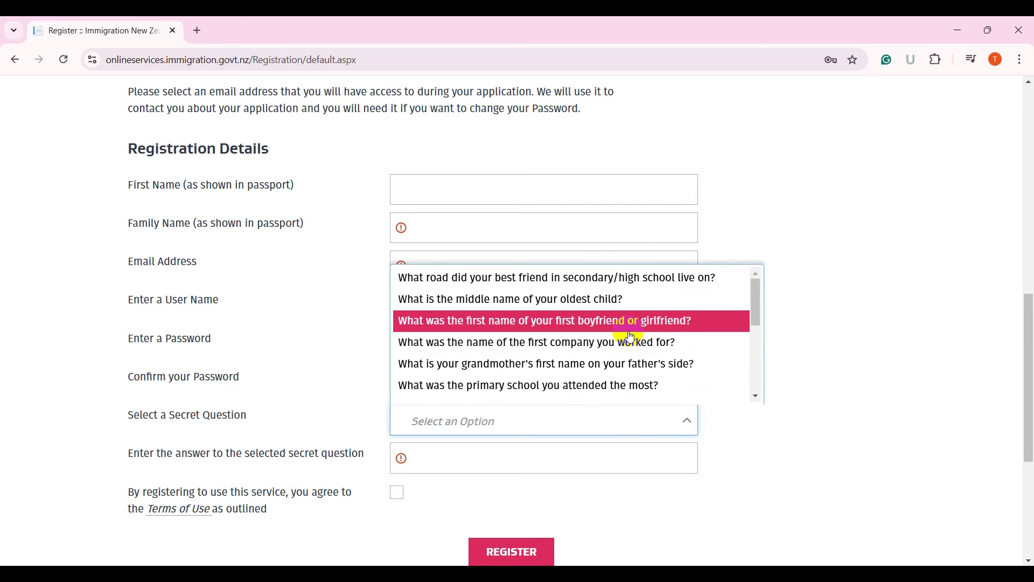
pyautogui.click(646, 277)
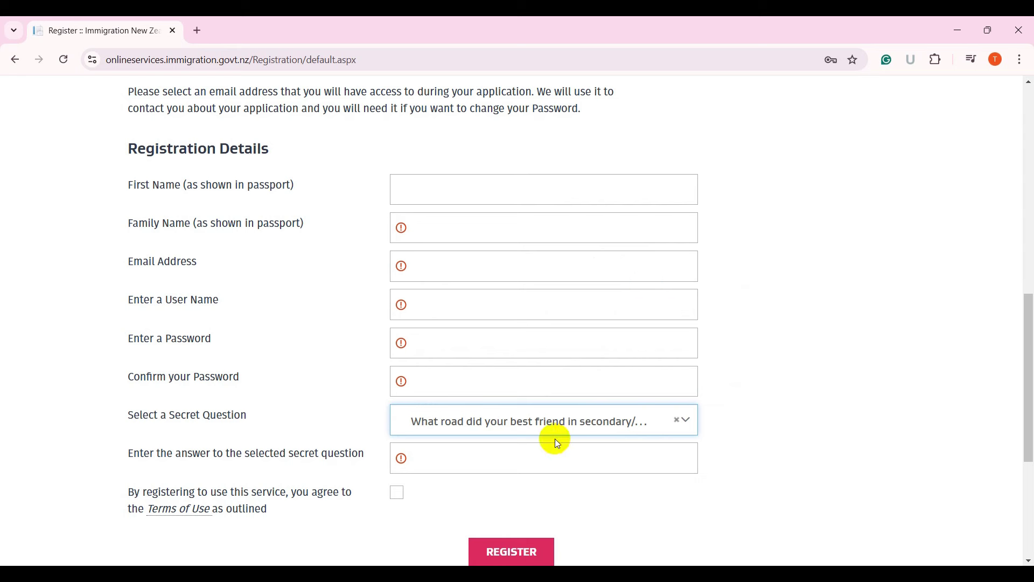
pyautogui.click(502, 466)
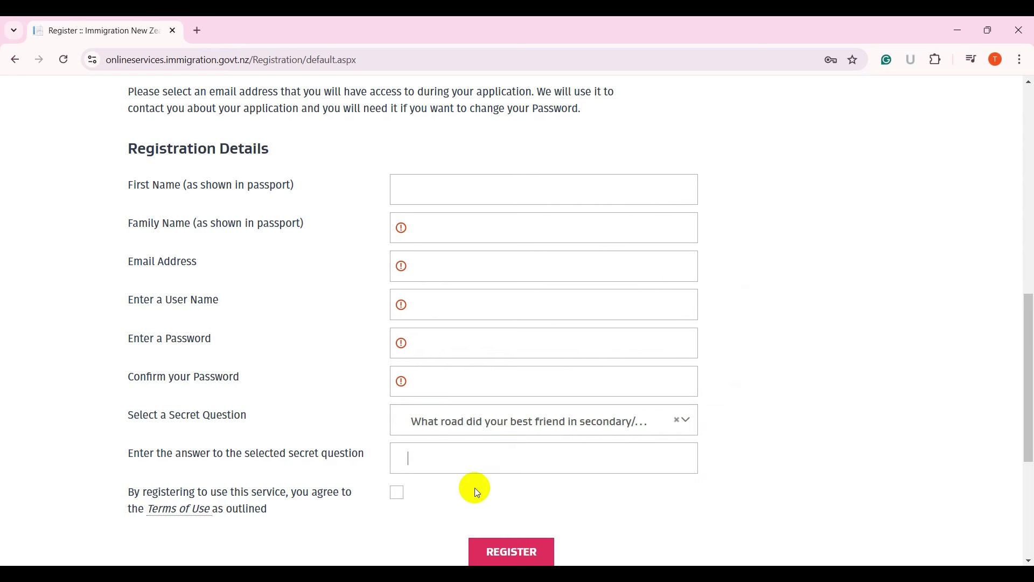
# - Agree to the Terms of Use and submit the account registration
pyautogui.click(397, 493)
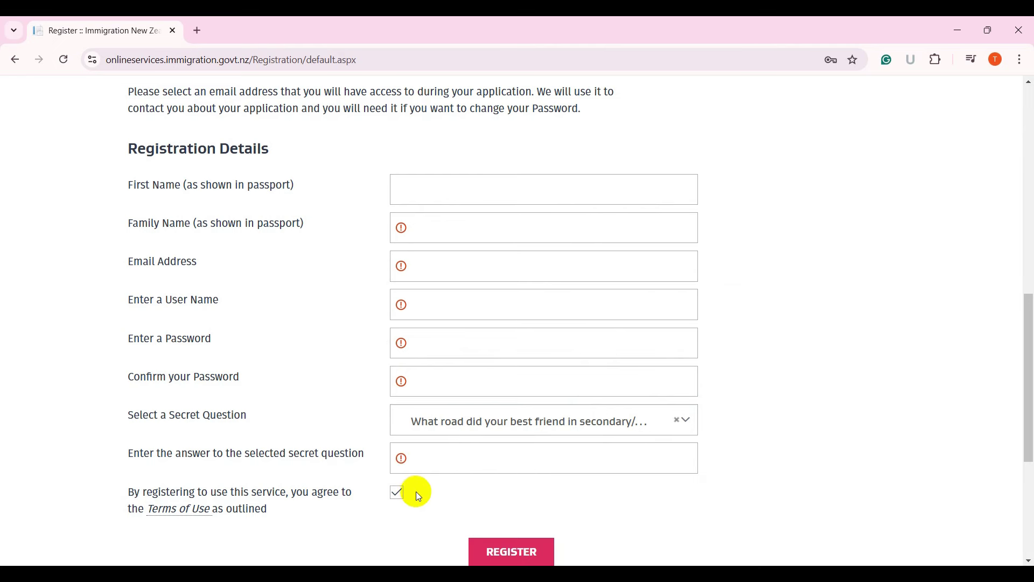
pyautogui.scroll(-1, 417, 490)
pyautogui.click(519, 493)
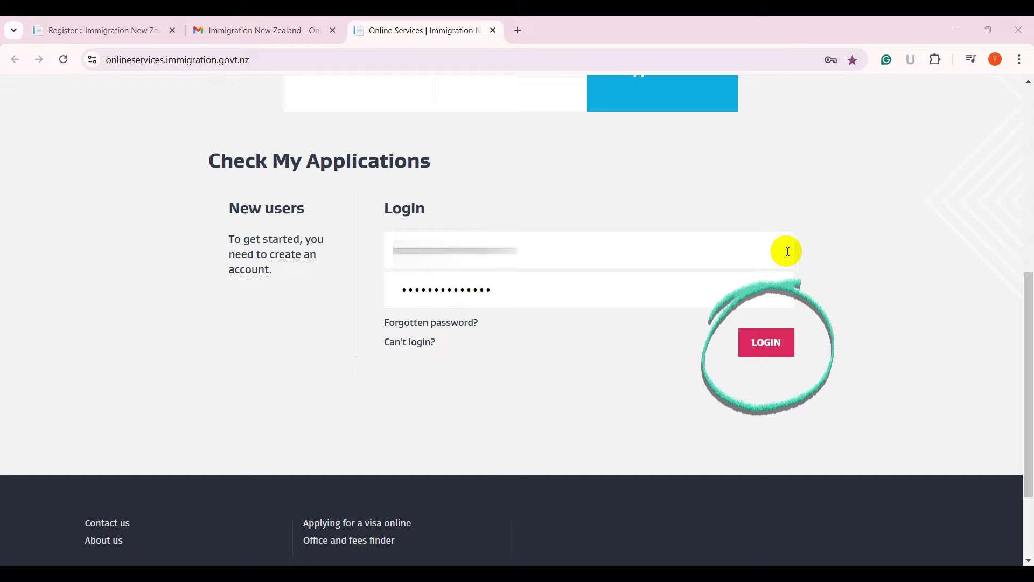
# - Log in to the Online Services account and open the Working Holiday Schemes application page
pyautogui.click(767, 353)
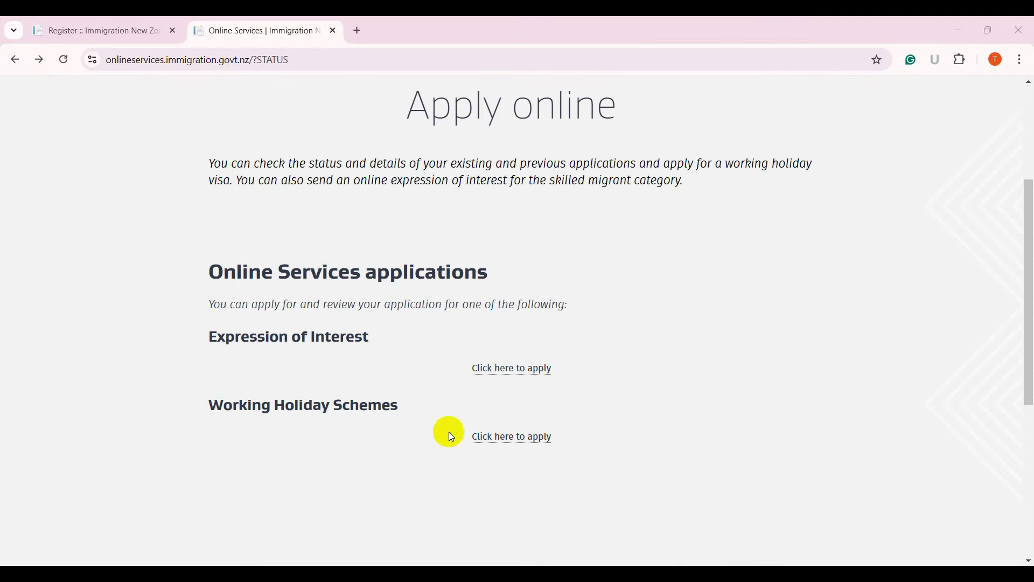
pyautogui.click(533, 448)
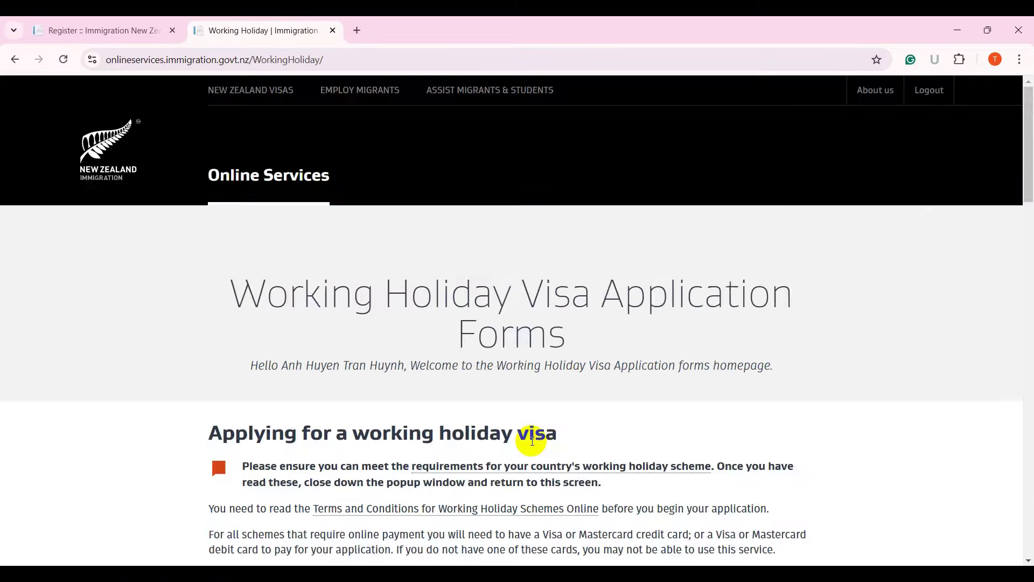
# - Select Vietnam from the country list to start its working holiday application
pyautogui.scroll(-15, 533, 447)
pyautogui.scroll(-10, 533, 448)
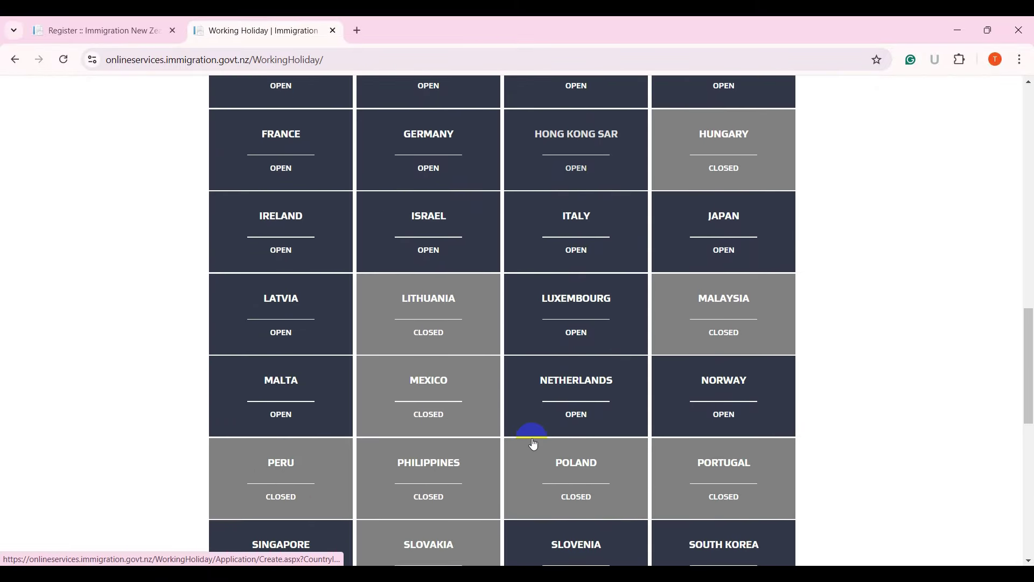
pyautogui.scroll(-3, 533, 445)
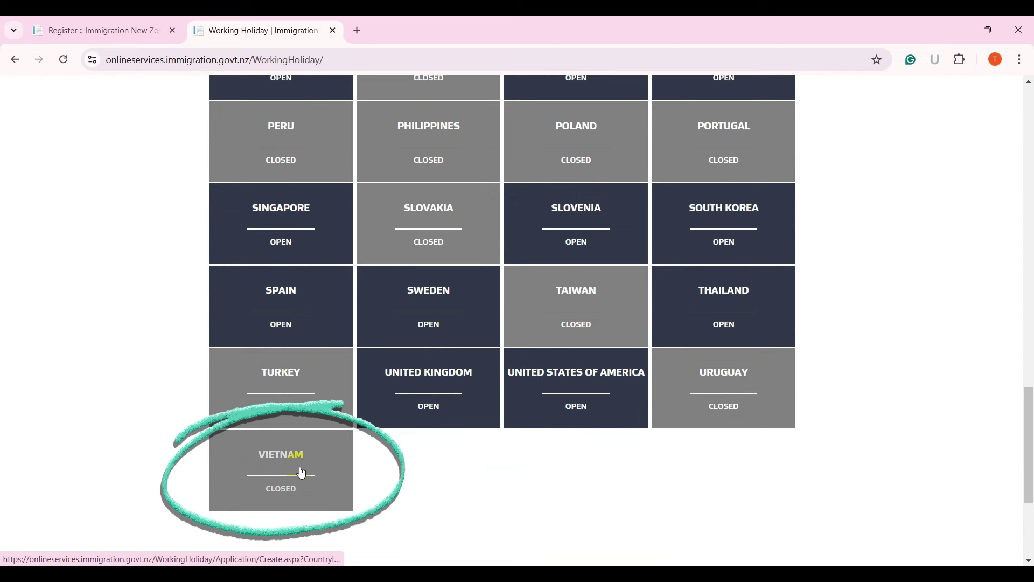
pyautogui.click(267, 516)
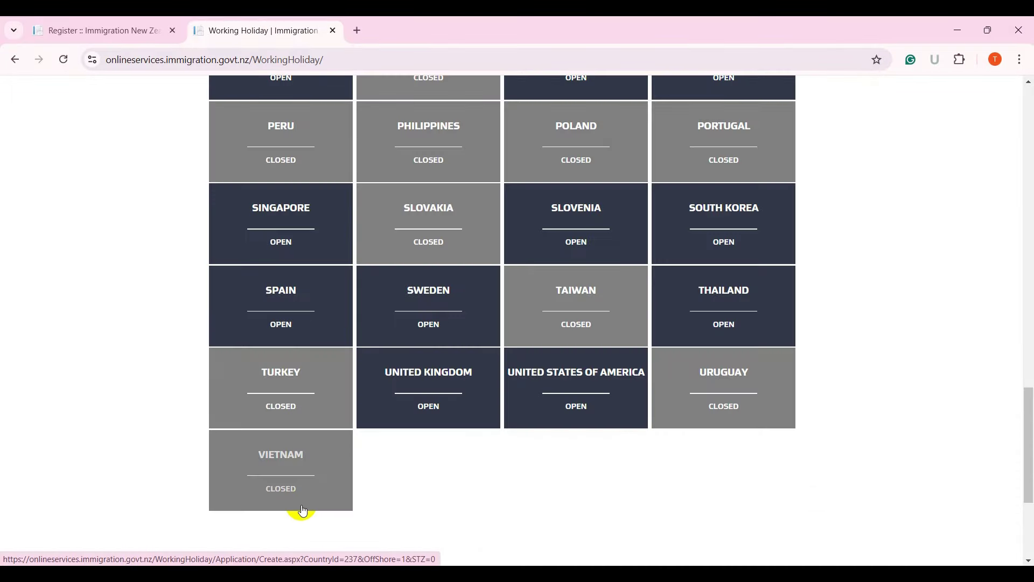
pyautogui.click(303, 509)
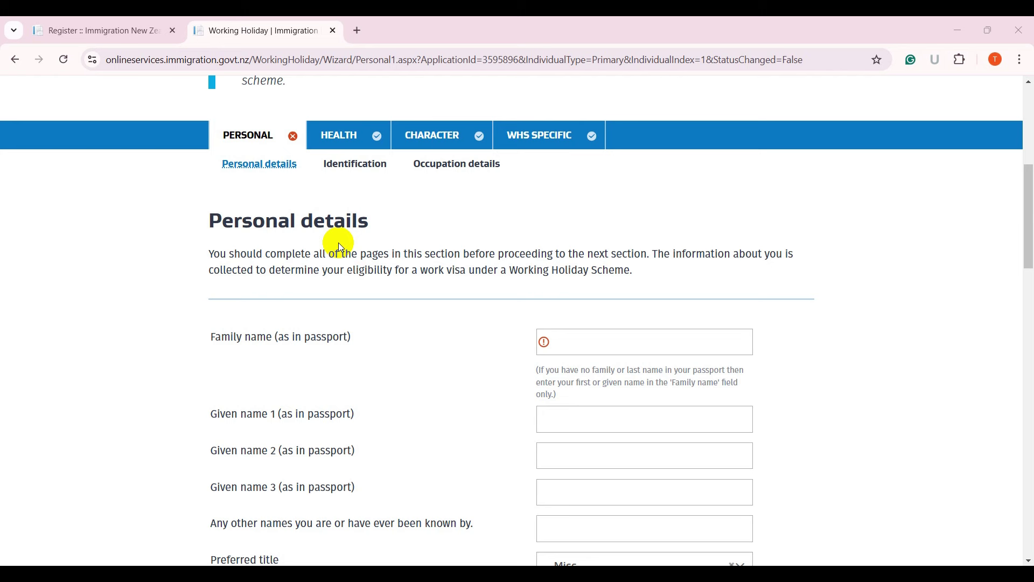
# - Examine the family name, given name and other known names fields in the Personal details section
pyautogui.moveTo(208, 337); pyautogui.dragTo(358, 334)
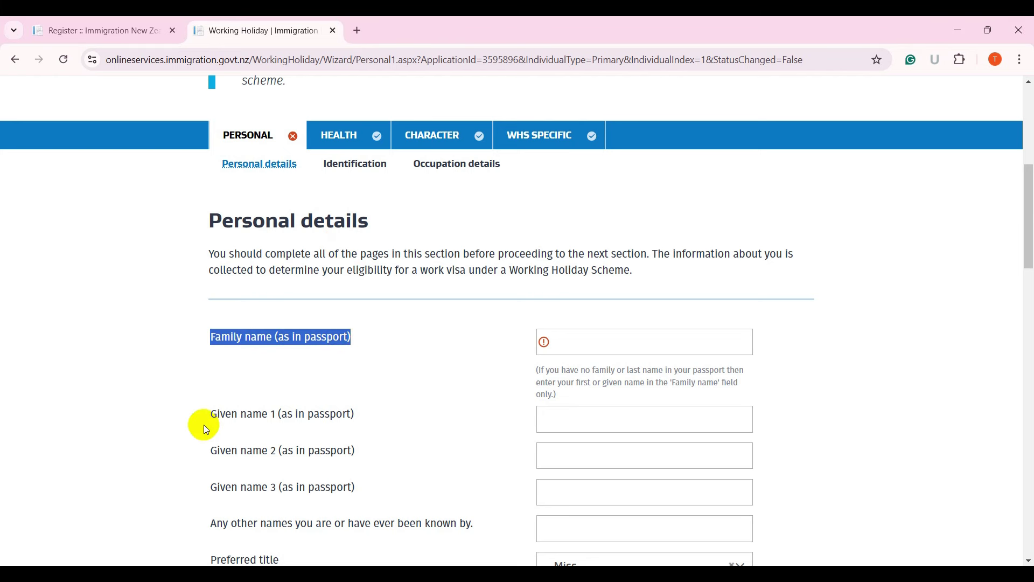
pyautogui.moveTo(209, 419); pyautogui.dragTo(299, 415)
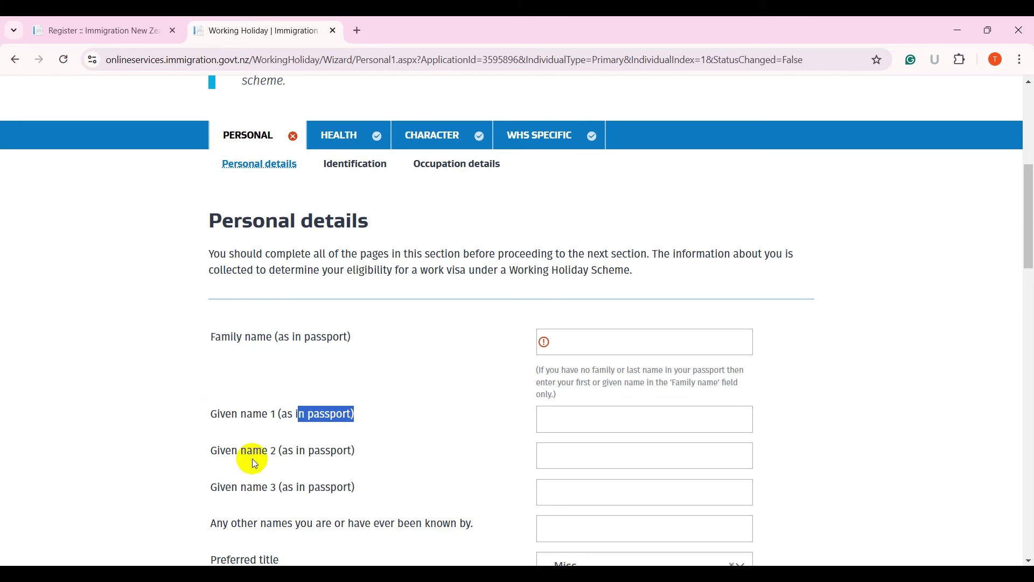
pyautogui.click(555, 456)
pyautogui.click(573, 500)
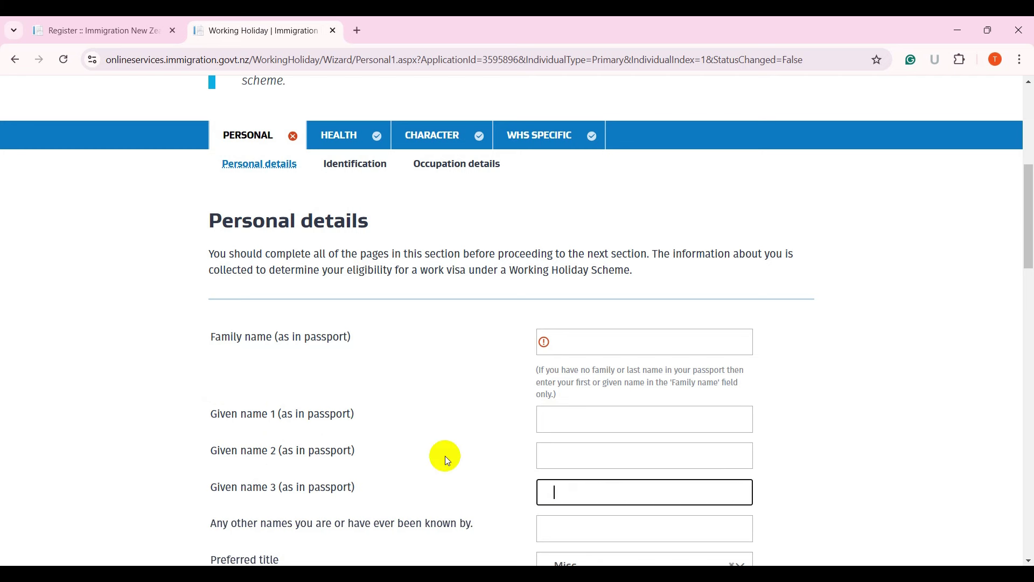
pyautogui.click(565, 419)
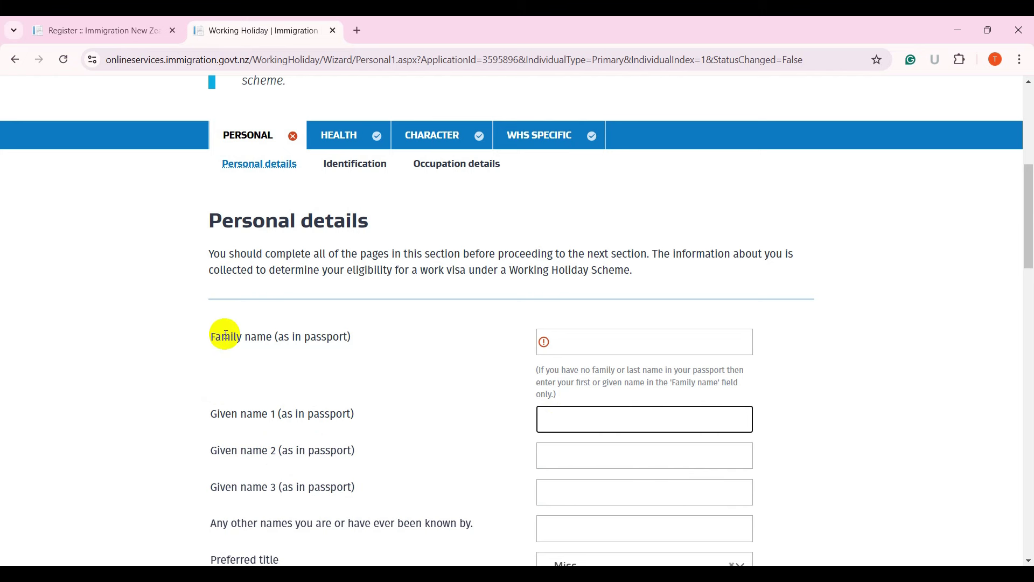
pyautogui.scroll(-4, 532, 436)
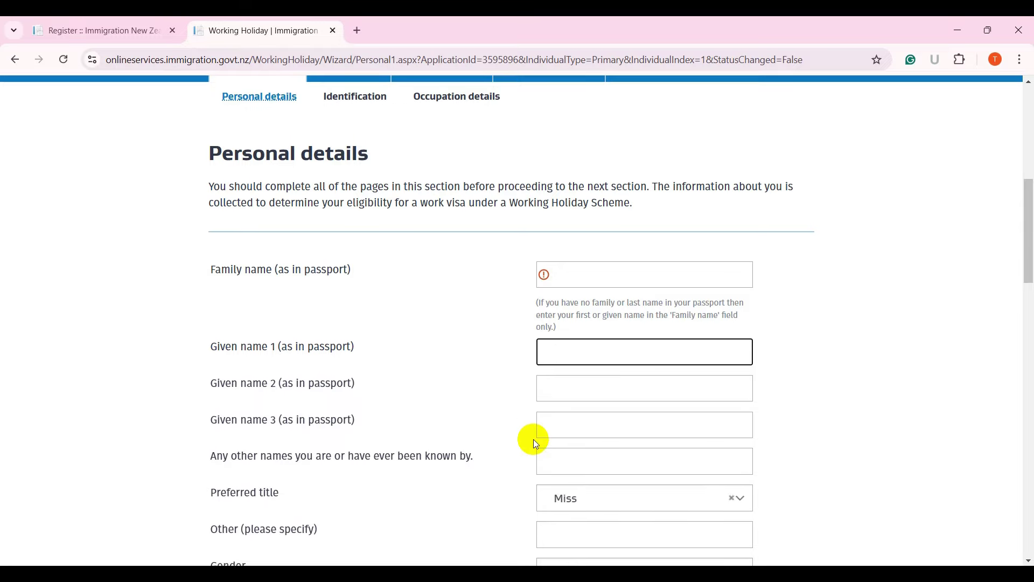
pyautogui.moveTo(252, 326); pyautogui.dragTo(416, 325)
pyautogui.click(590, 330)
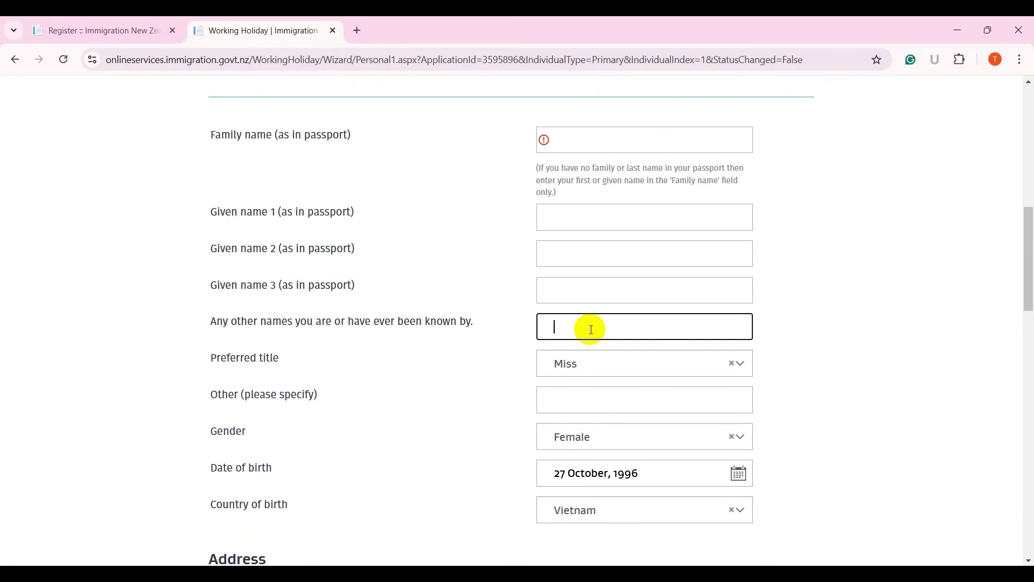
# - Select Miss as the preferred title and check the available gender options
pyautogui.moveTo(203, 358); pyautogui.dragTo(283, 370)
pyautogui.click(284, 369)
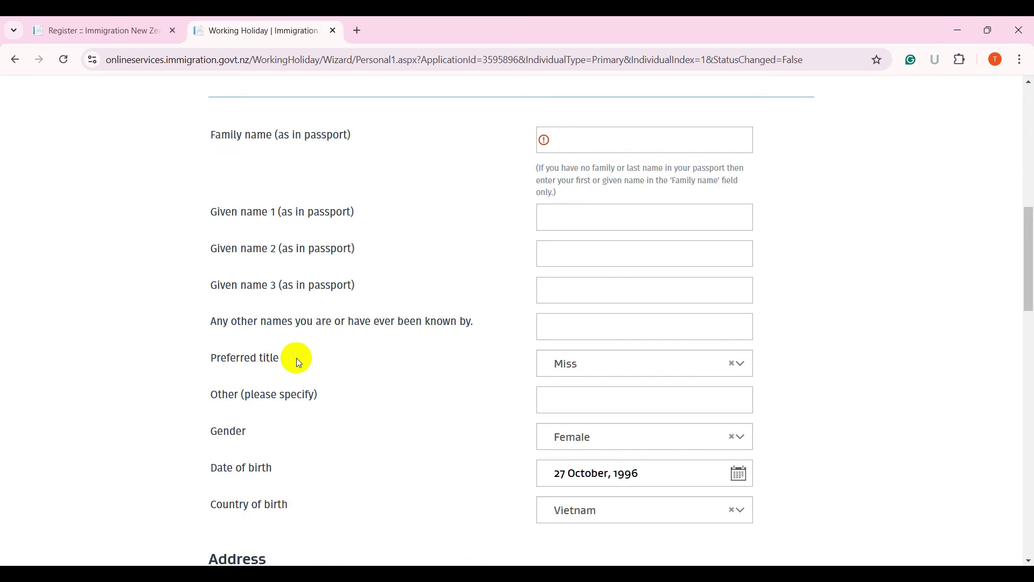
pyautogui.click(639, 374)
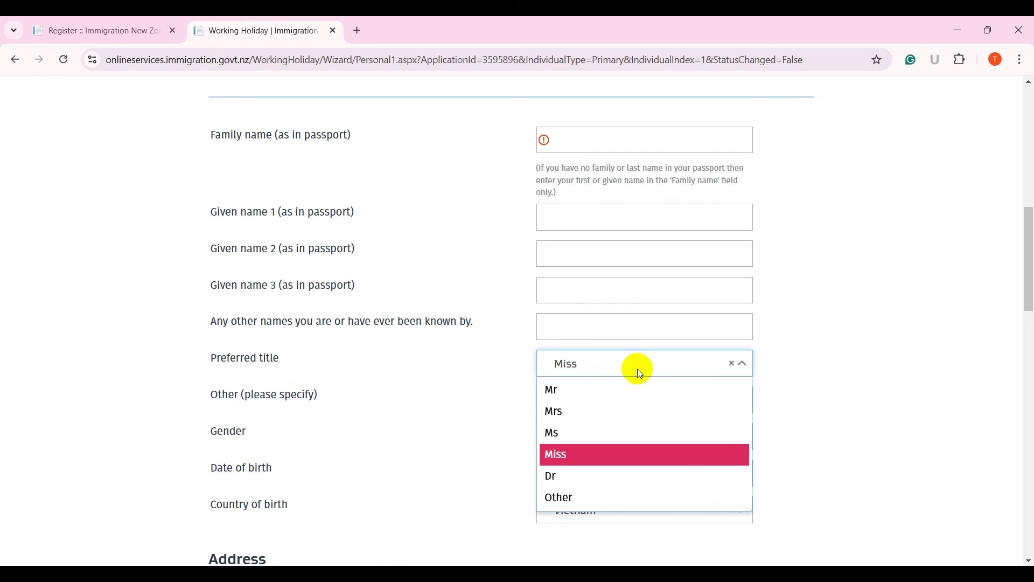
pyautogui.click(624, 457)
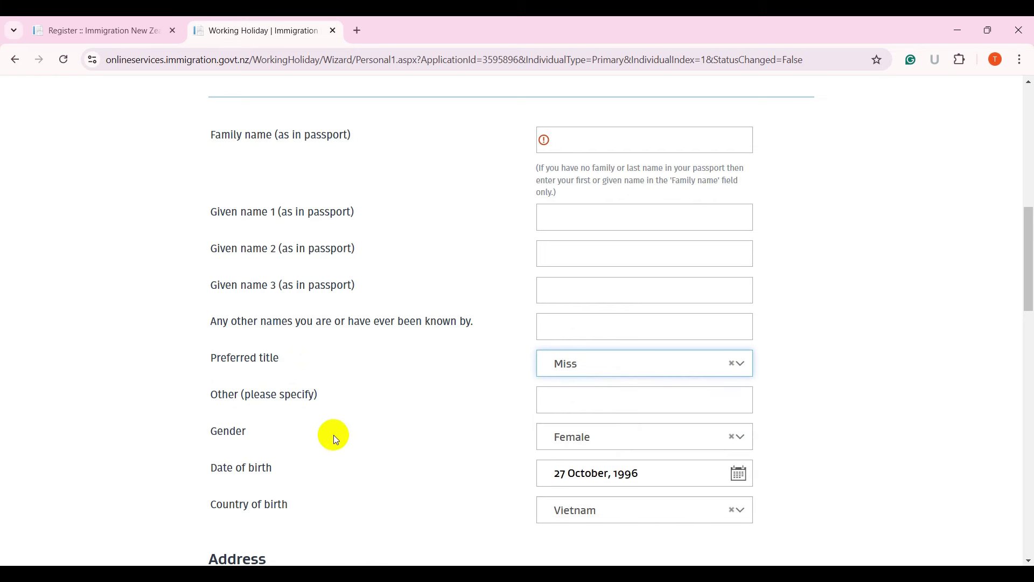
pyautogui.click(626, 441)
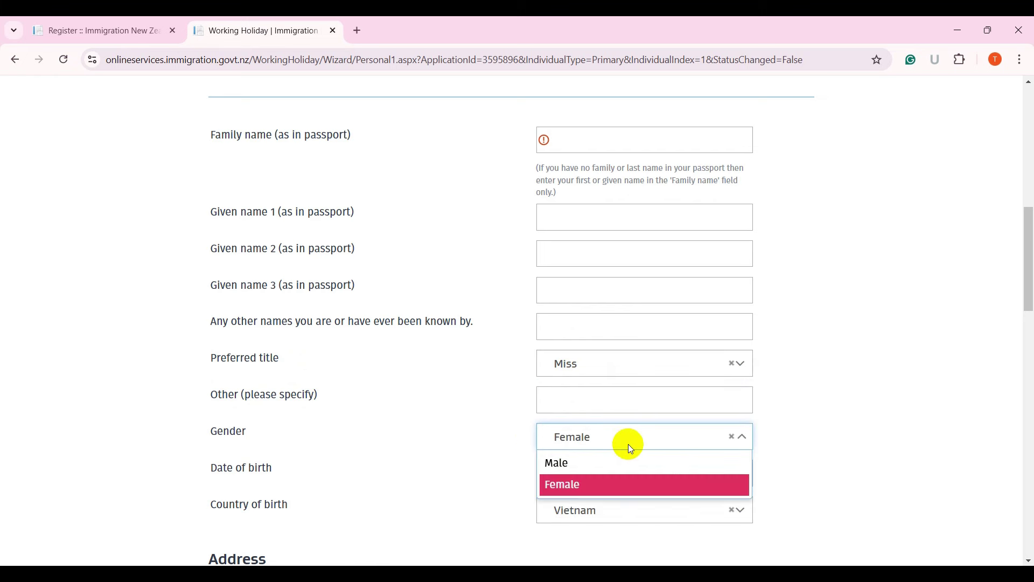
pyautogui.click(506, 479)
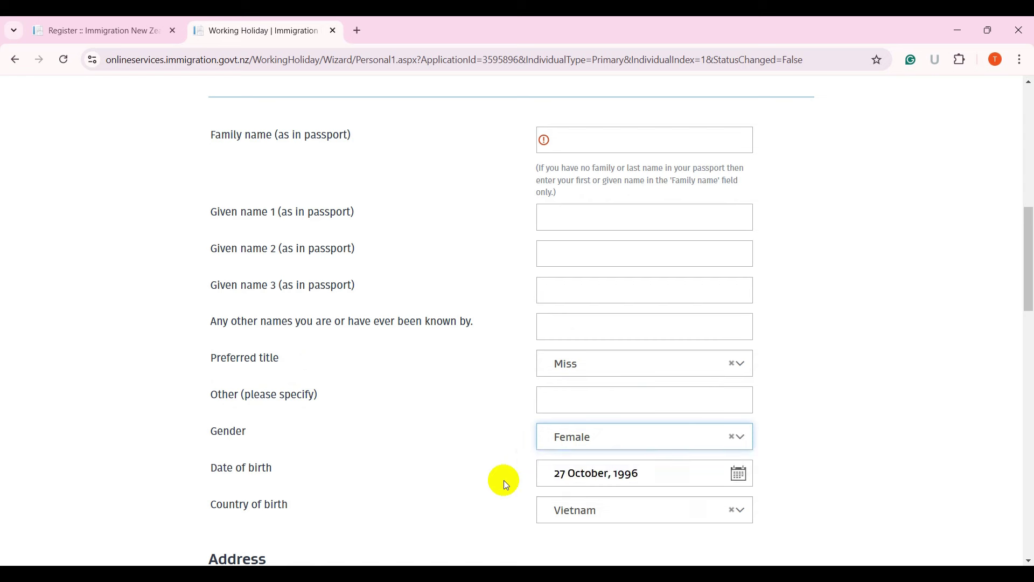
# - Review the date of birth field and select Vietnam as the country of birth
pyautogui.click(220, 474)
pyautogui.moveTo(220, 474); pyautogui.dragTo(300, 478)
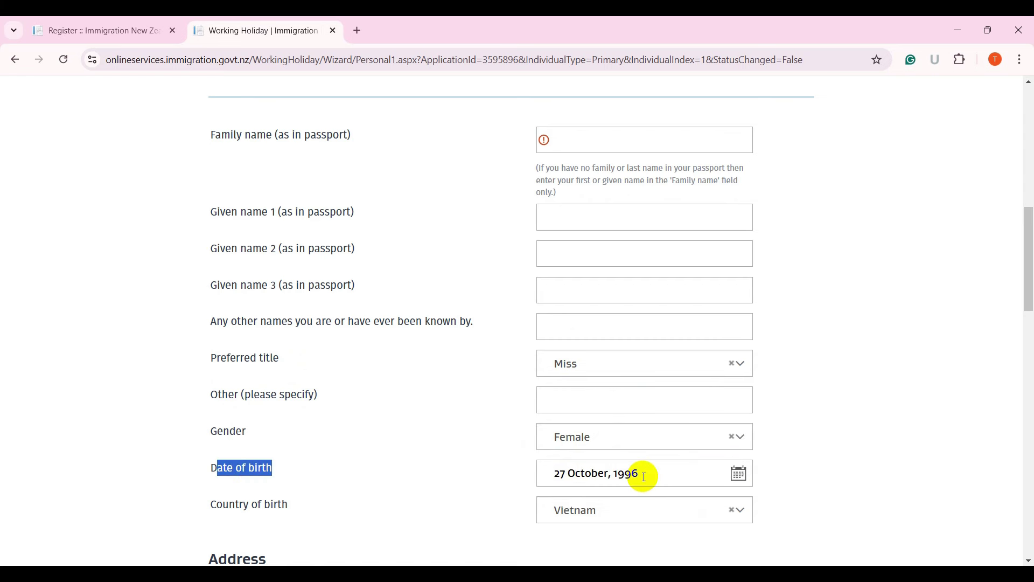
pyautogui.click(638, 514)
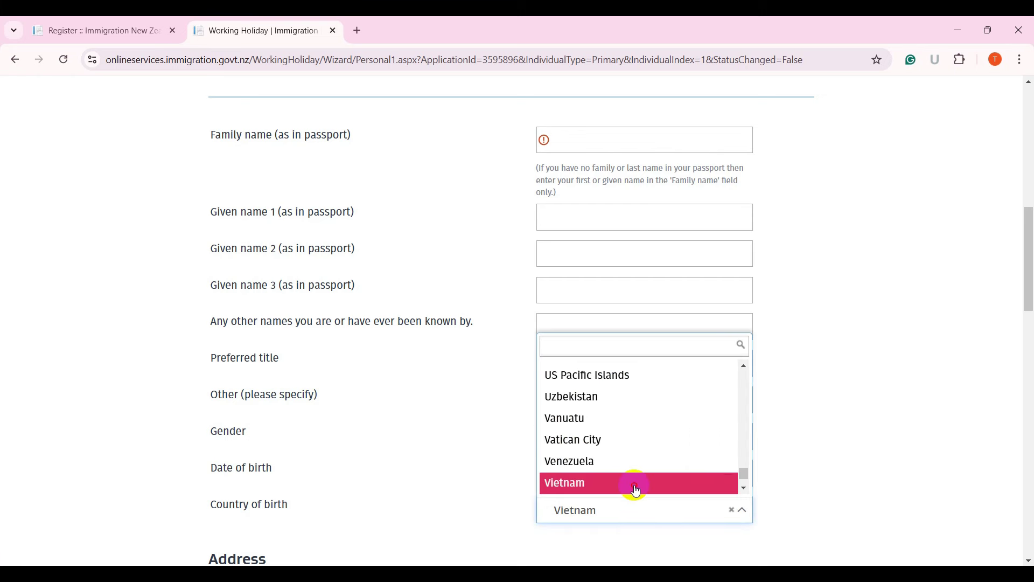
pyautogui.click(635, 487)
# - Review the PIN/ZIP code in the Address section and select Vietnam as the address country
pyautogui.scroll(-5, 632, 489)
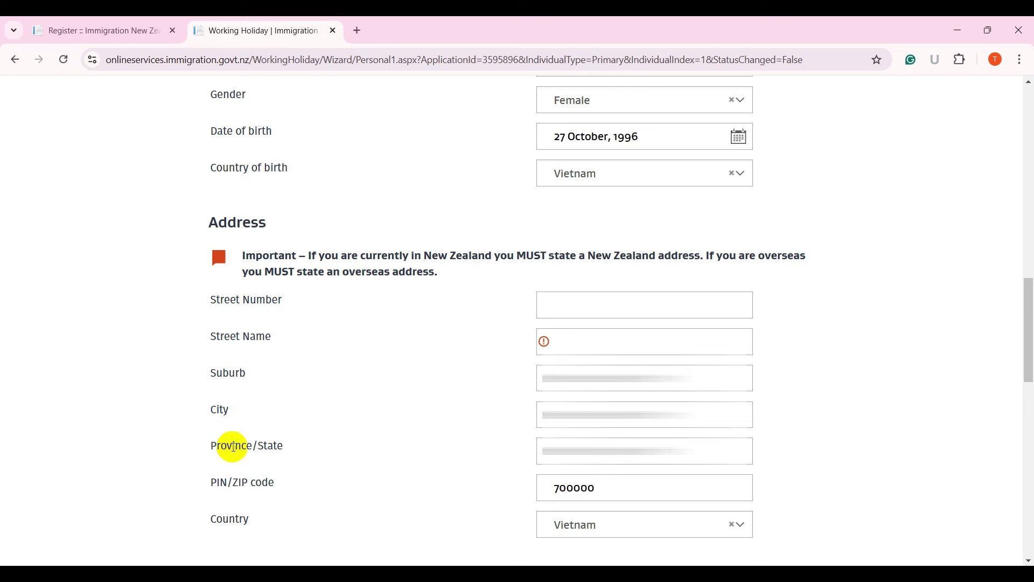
pyautogui.moveTo(211, 483); pyautogui.dragTo(281, 492)
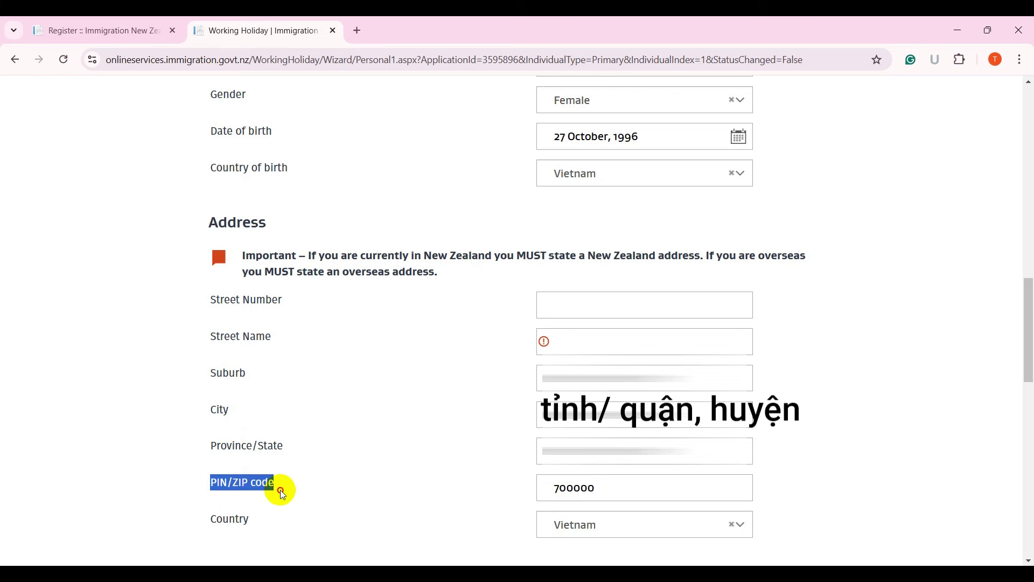
pyautogui.moveTo(597, 488); pyautogui.dragTo(538, 496)
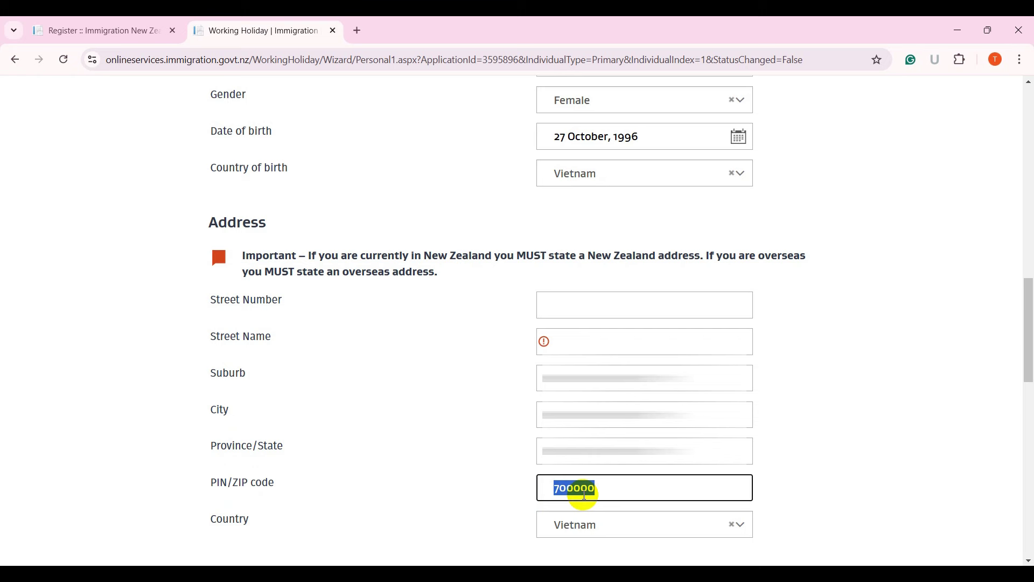
pyautogui.click(645, 525)
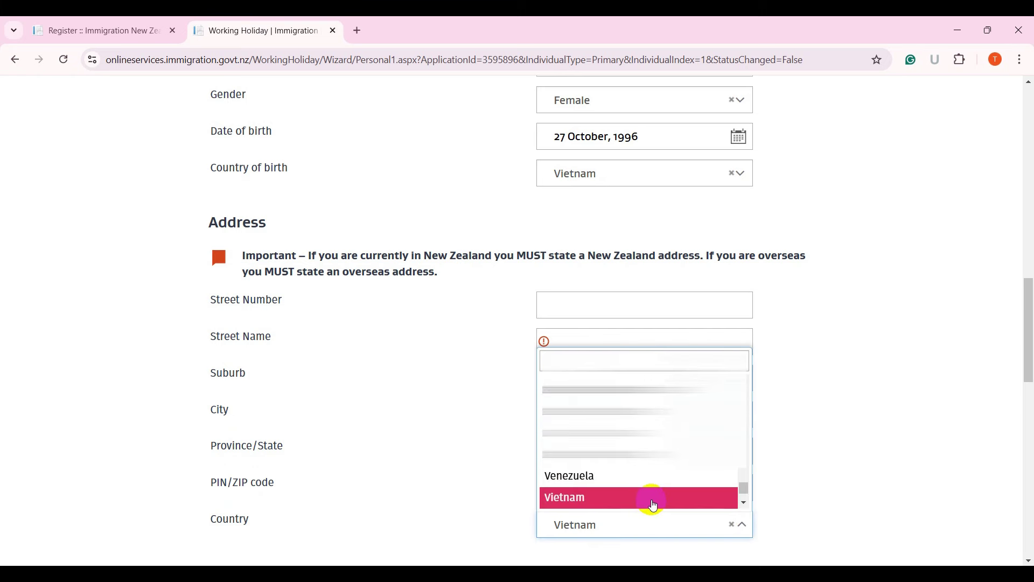
pyautogui.click(654, 505)
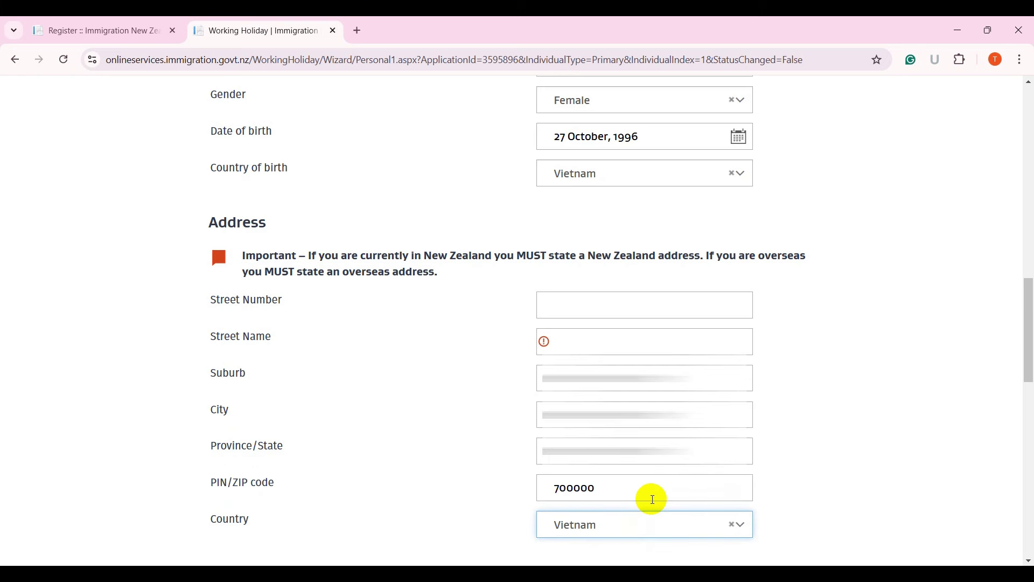
# - Examine the daytime, night and mobile phone fields and the email address field in the Contact Details section
pyautogui.scroll(-7, 653, 500)
pyautogui.moveTo(206, 169); pyautogui.dragTo(392, 172)
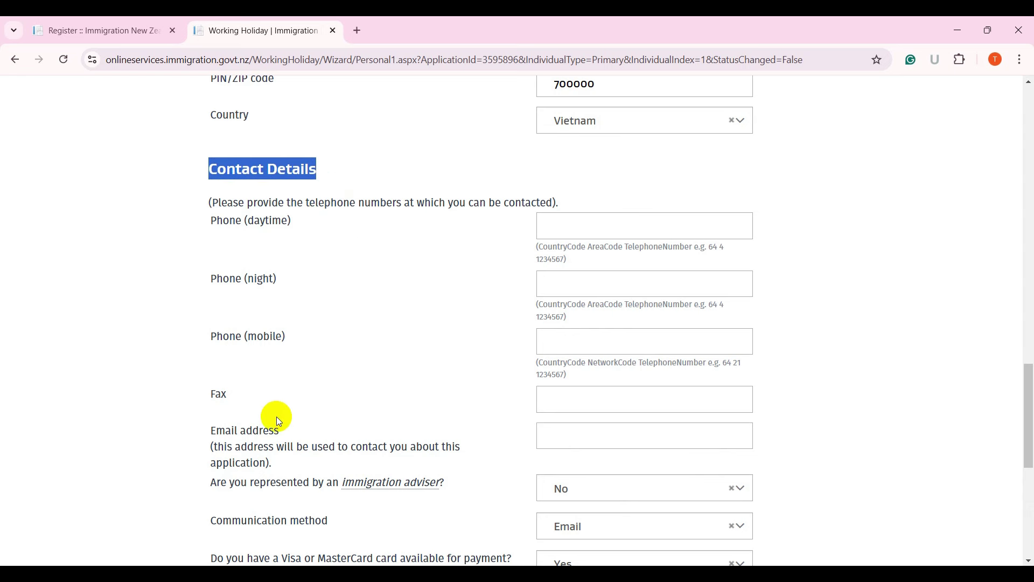
pyautogui.click(569, 344)
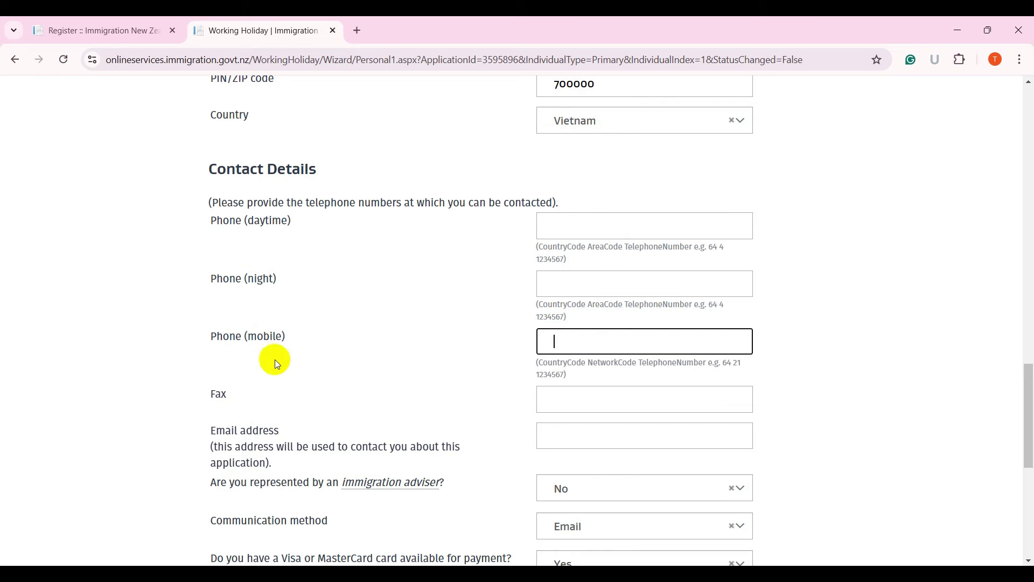
pyautogui.click(591, 290)
pyautogui.click(588, 234)
pyautogui.click(580, 349)
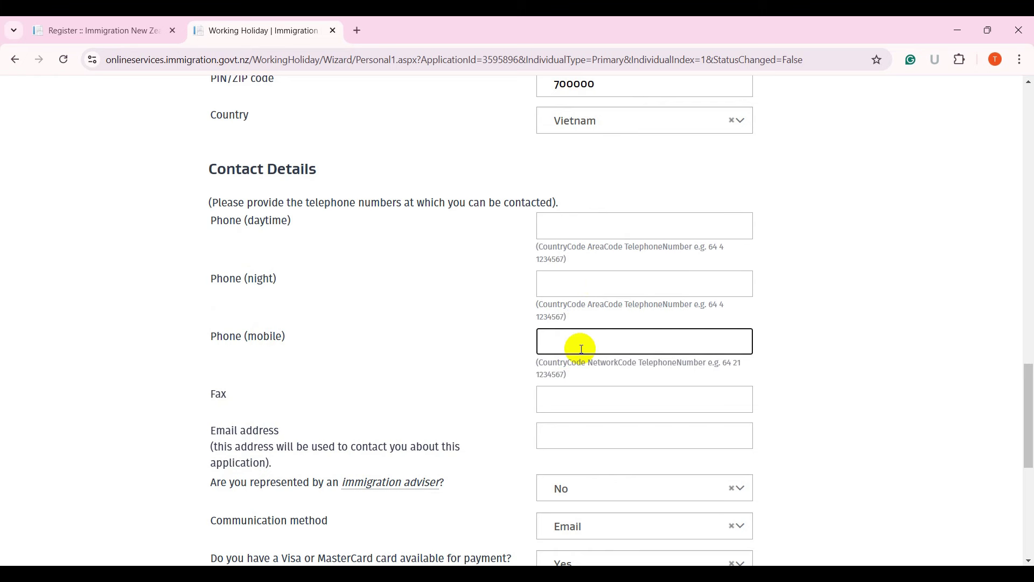
pyautogui.moveTo(216, 431); pyautogui.dragTo(300, 432)
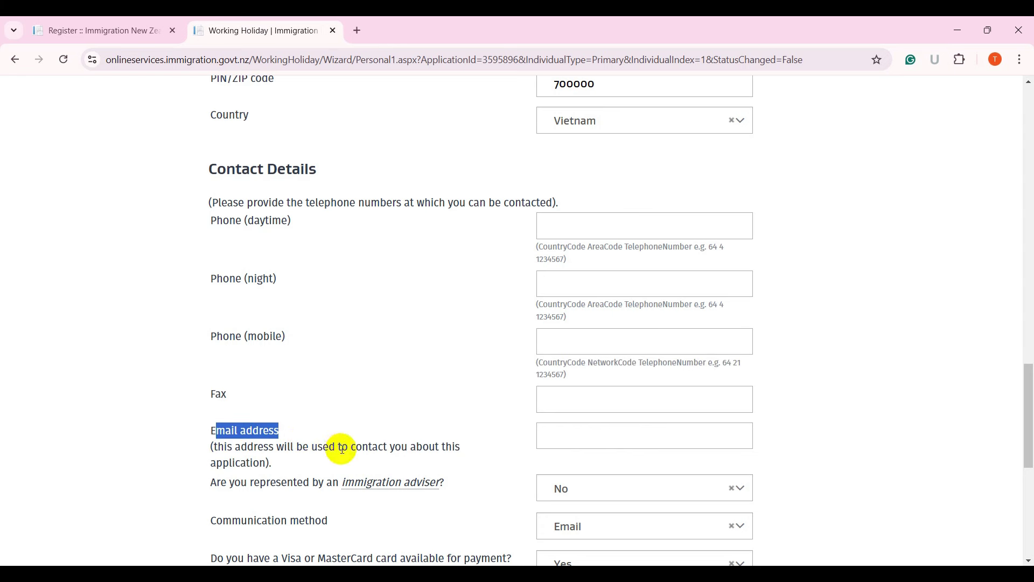
pyautogui.click(609, 434)
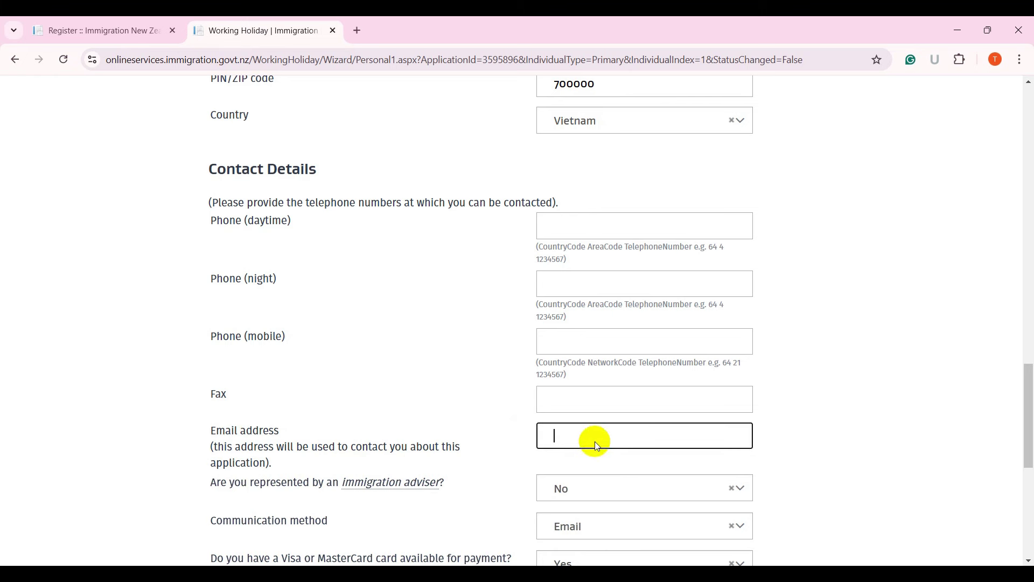
# - Answer No to being represented by an immigration adviser and select Email as the communication method
pyautogui.moveTo(252, 483); pyautogui.dragTo(441, 498)
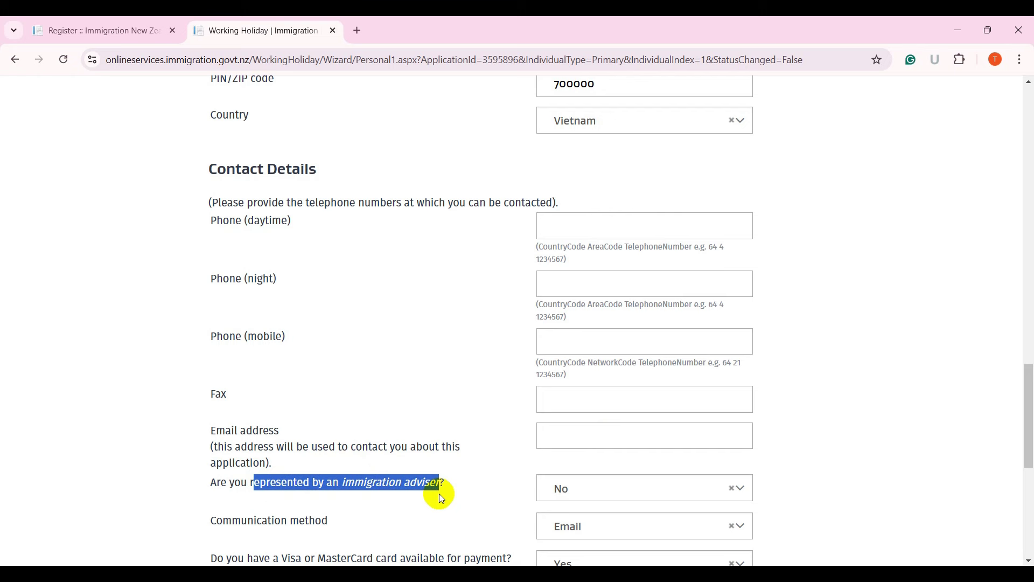
pyautogui.click(579, 492)
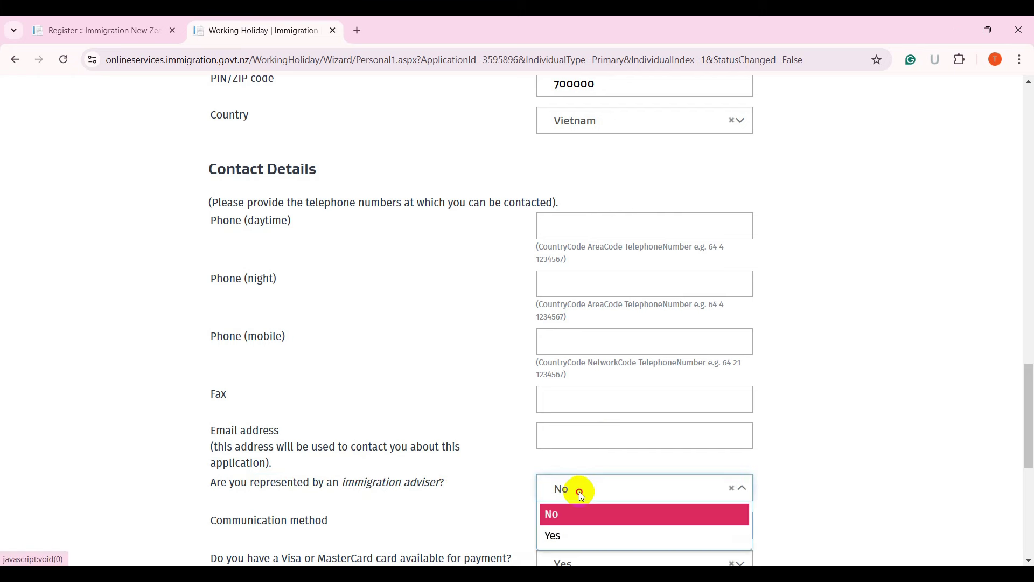
pyautogui.click(574, 512)
pyautogui.scroll(-1, 574, 509)
pyautogui.scroll(-1, 574, 510)
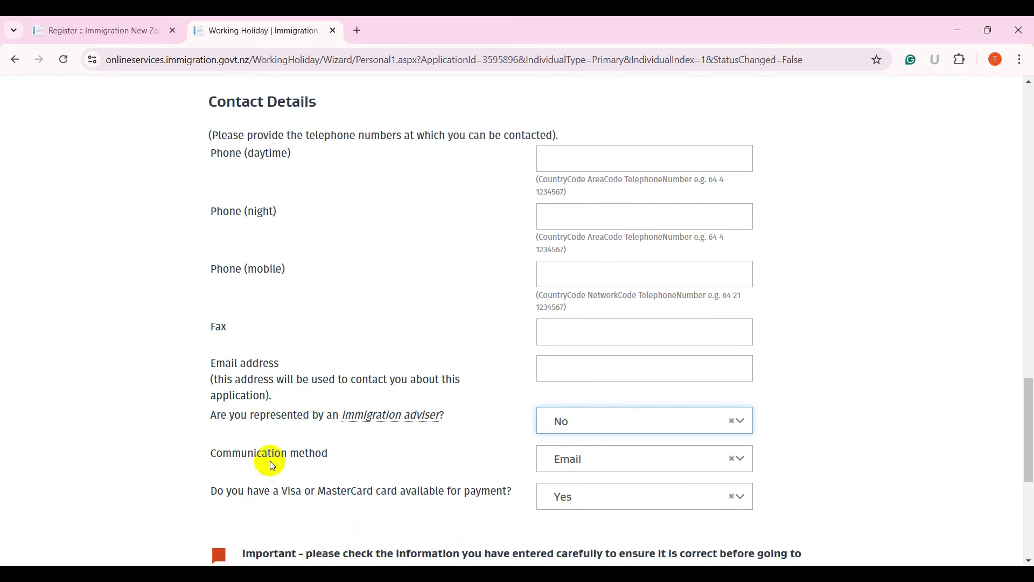
pyautogui.click(289, 466)
pyautogui.moveTo(292, 456); pyautogui.dragTo(339, 459)
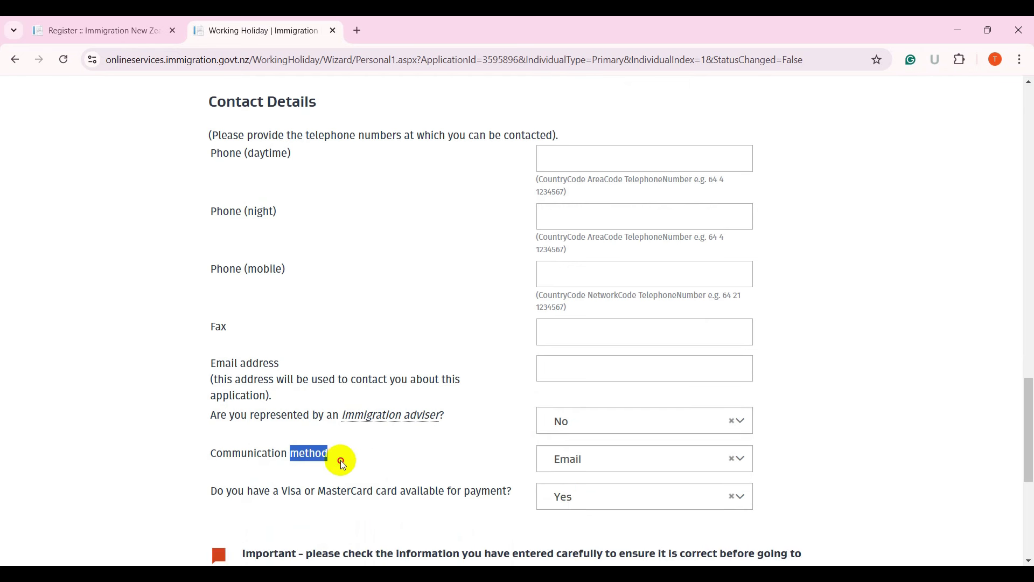
pyautogui.click(592, 463)
pyautogui.click(602, 491)
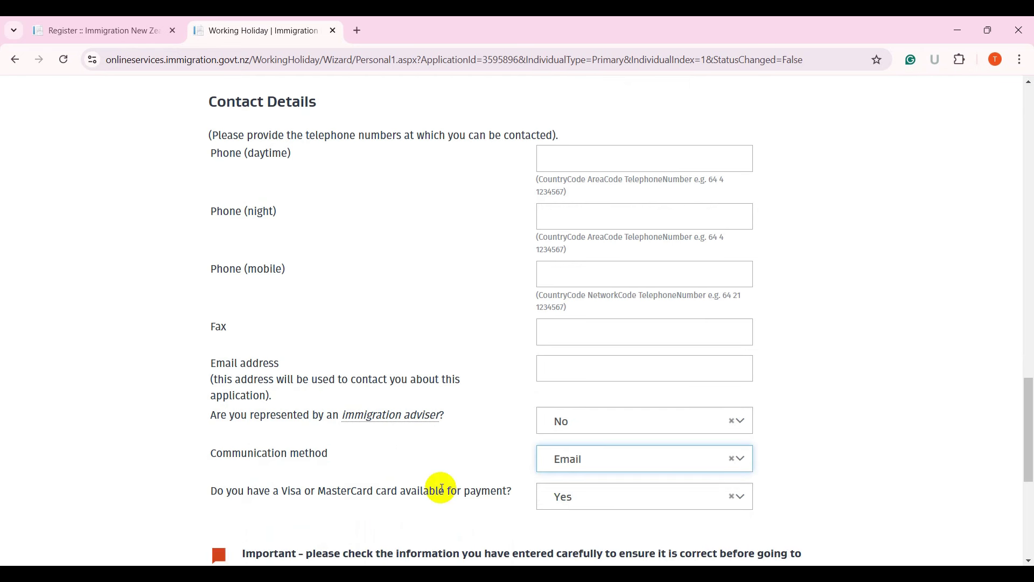
# - Answer Yes to having a Visa or MasterCard available for payment and continue to the Identification page
pyautogui.click(215, 489)
pyautogui.moveTo(214, 489); pyautogui.dragTo(513, 500)
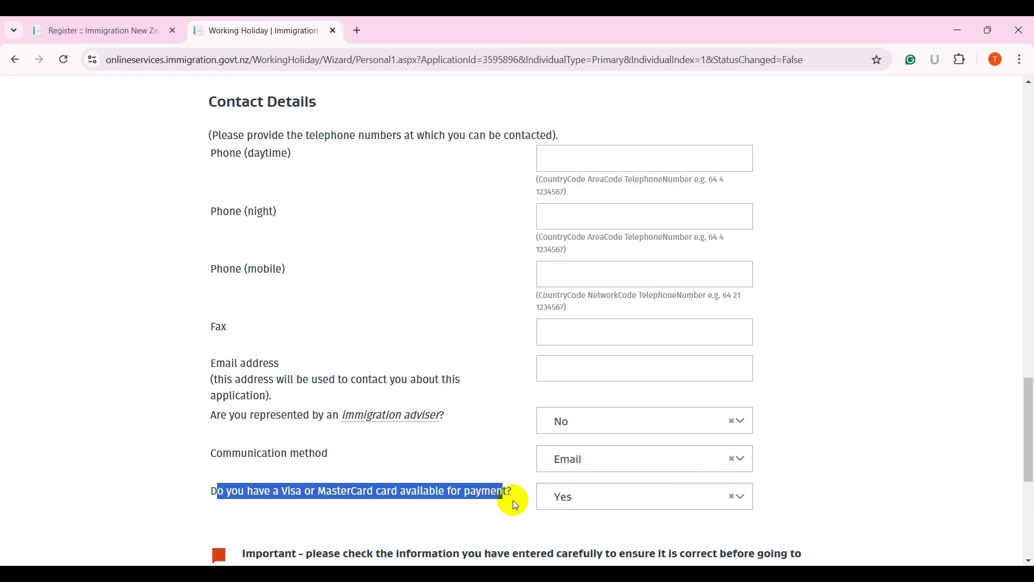
pyautogui.click(599, 497)
pyautogui.click(594, 545)
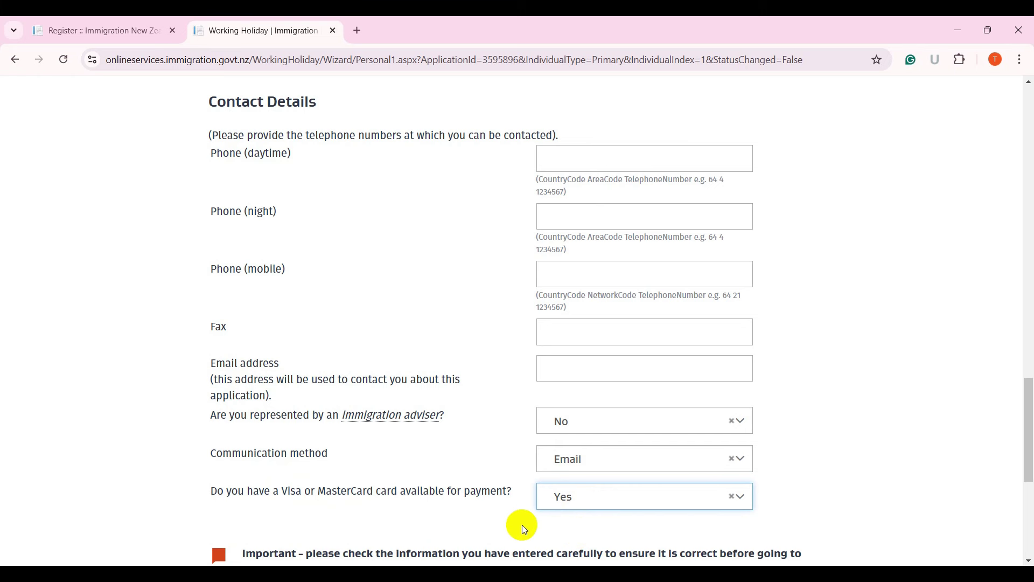
pyautogui.scroll(-3, 522, 525)
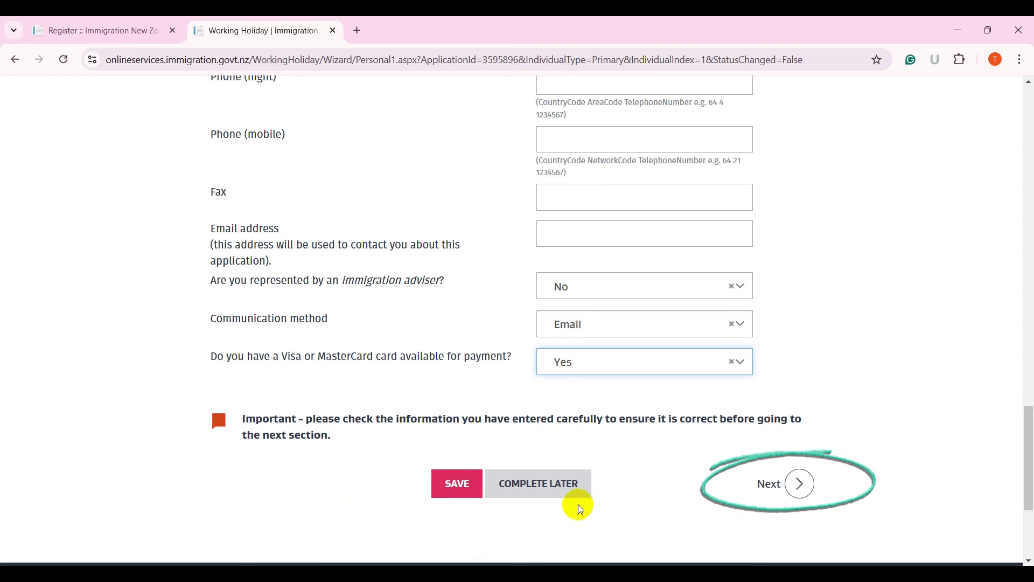
pyautogui.click(806, 487)
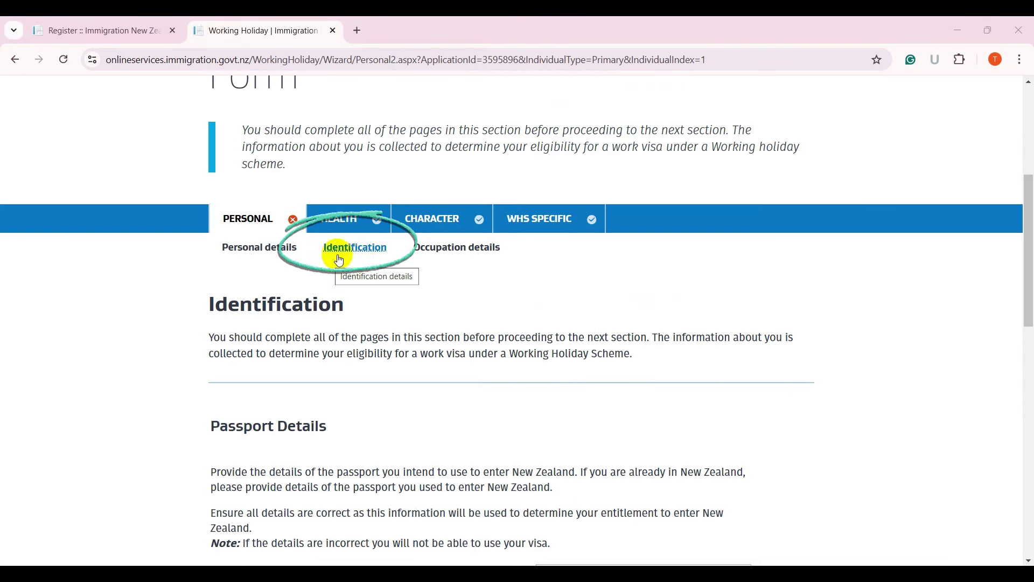
# - Examine the passport number, passport expiry date and citizenship entries under Passport Details
pyautogui.scroll(-1, 397, 282)
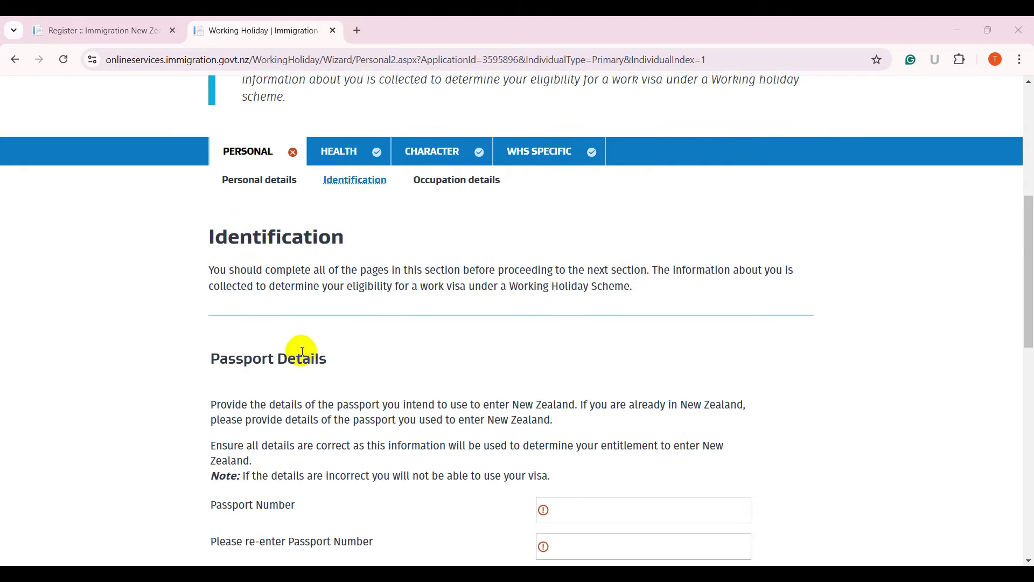
pyautogui.moveTo(186, 362); pyautogui.dragTo(363, 381)
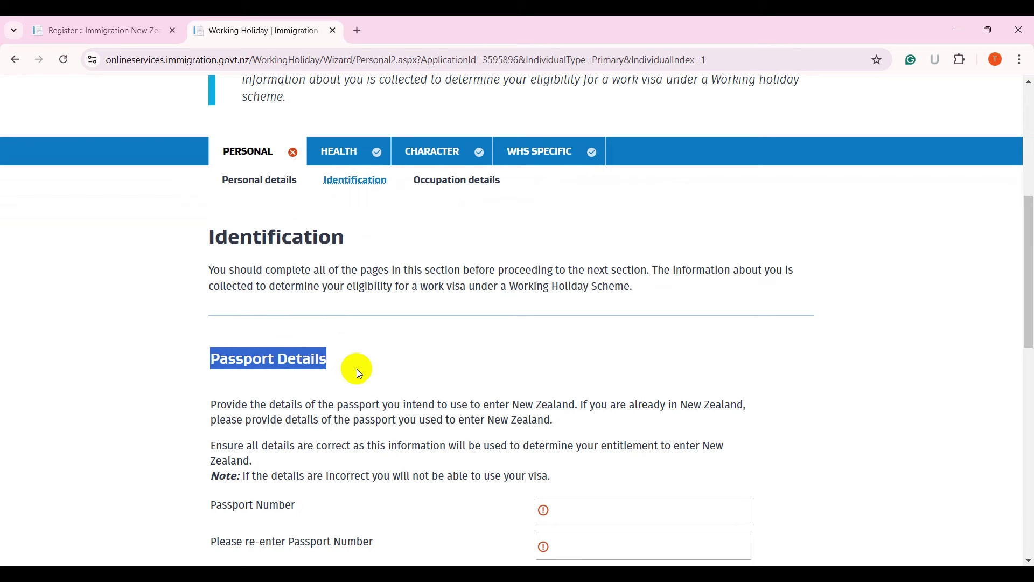
pyautogui.scroll(-1, 356, 376)
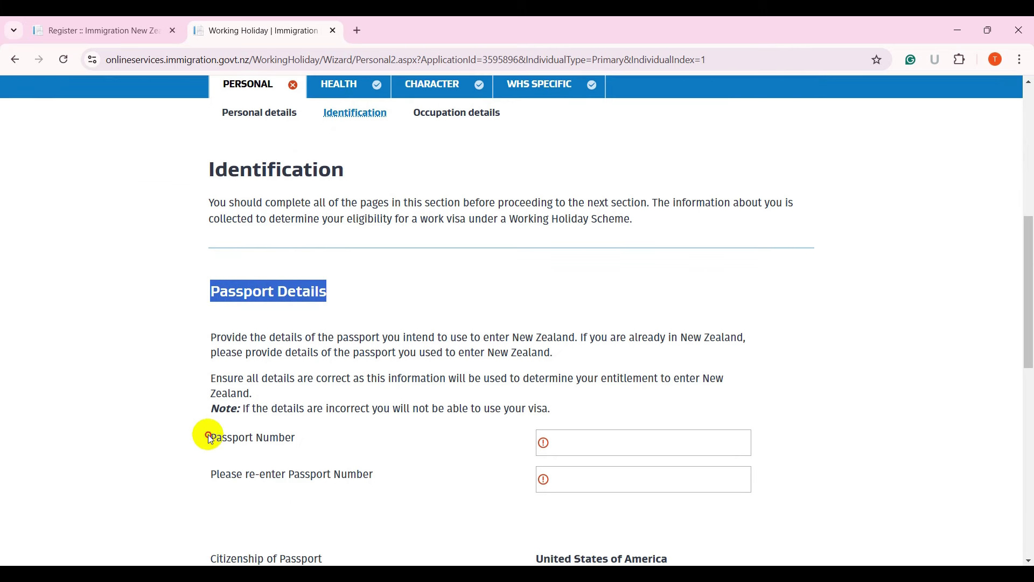
pyautogui.moveTo(233, 439); pyautogui.dragTo(296, 445)
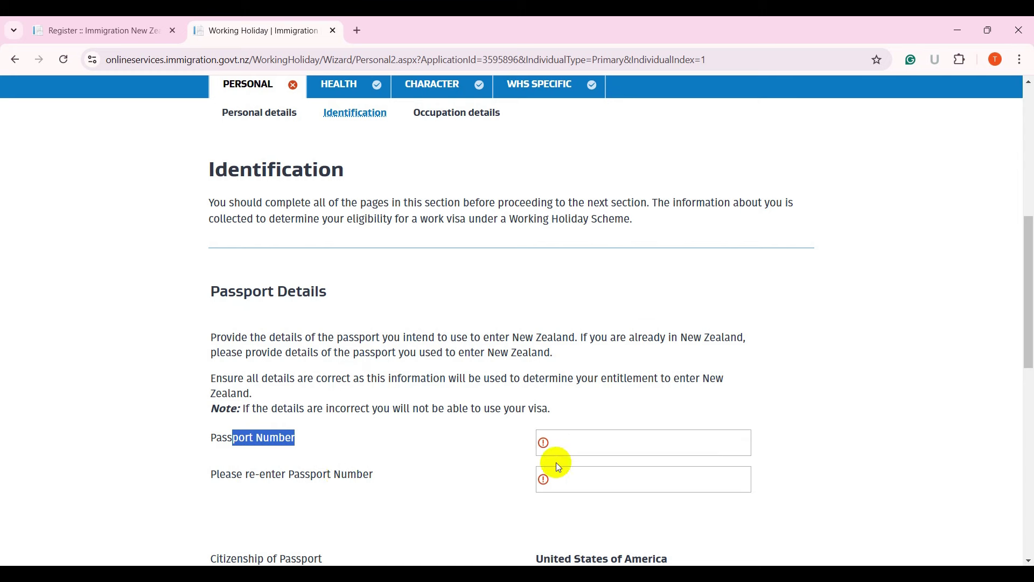
pyautogui.scroll(-1, 585, 478)
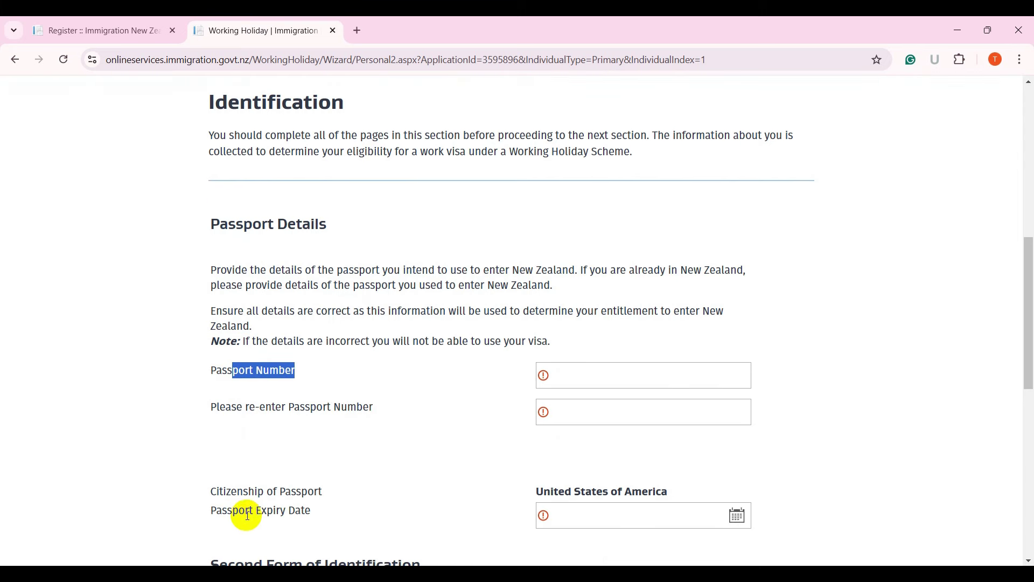
pyautogui.moveTo(247, 514); pyautogui.dragTo(535, 519)
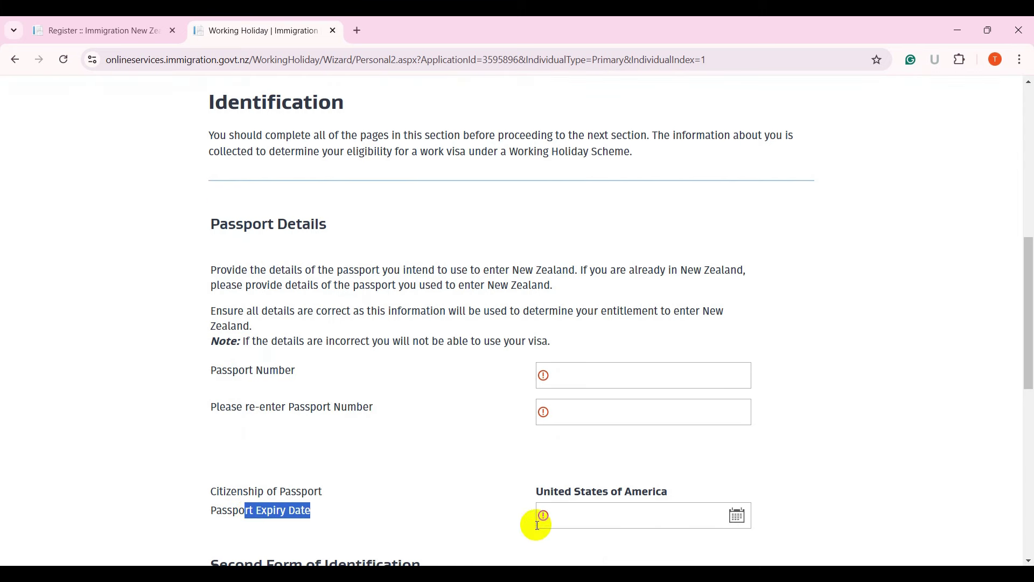
pyautogui.click(617, 519)
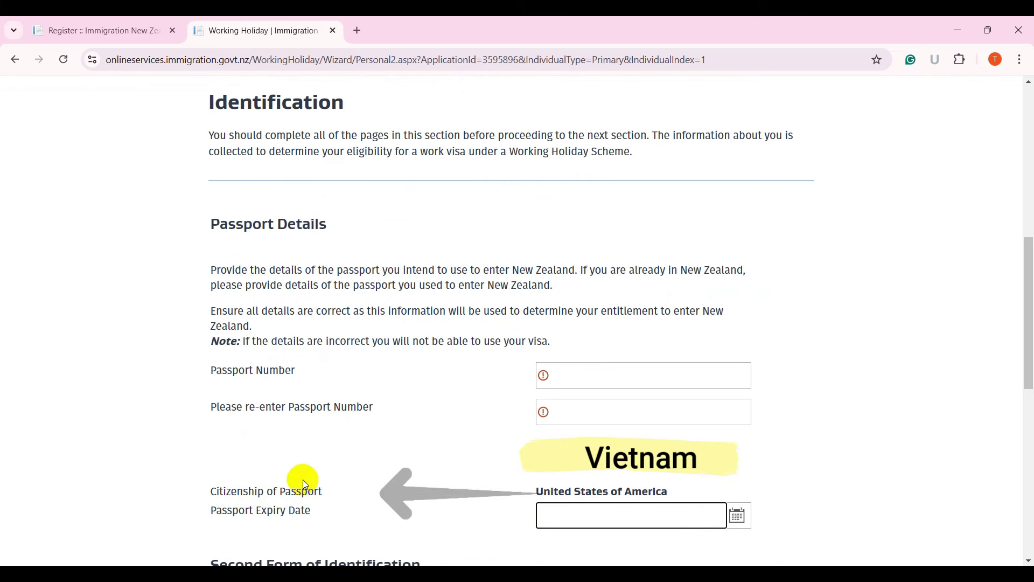
pyautogui.moveTo(209, 491); pyautogui.dragTo(651, 493)
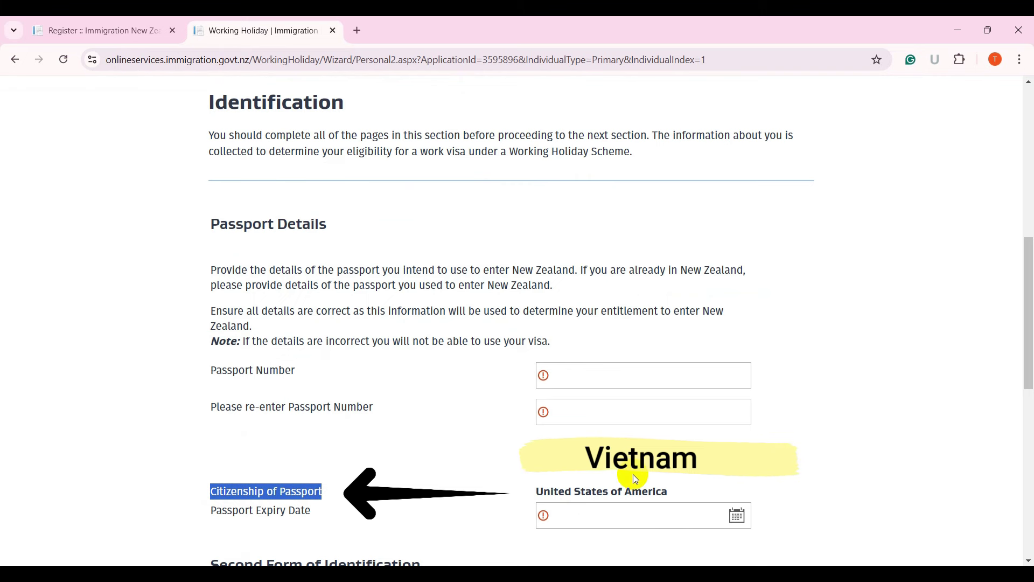
pyautogui.moveTo(539, 495); pyautogui.dragTo(694, 497)
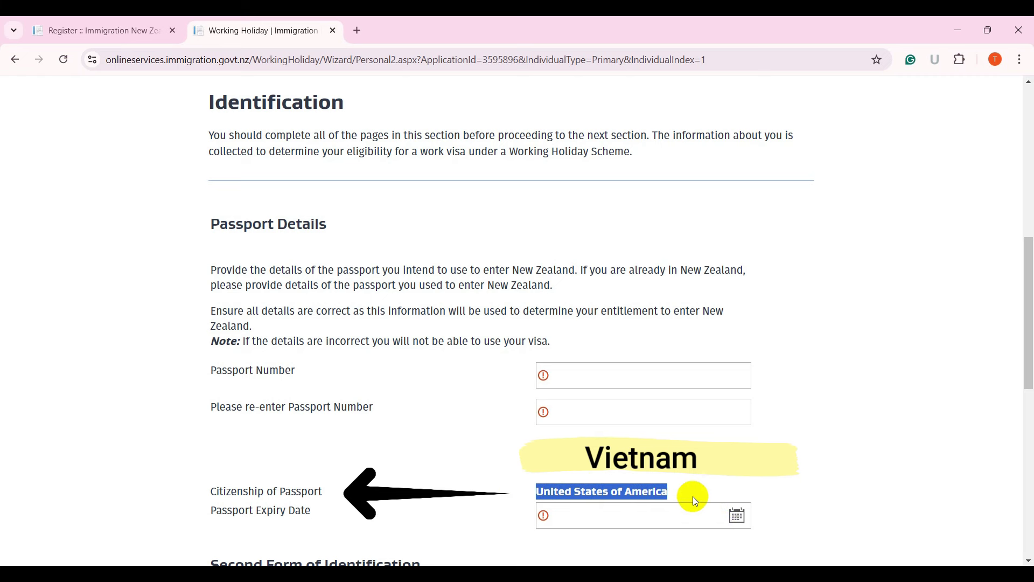
pyautogui.click(644, 491)
# - Select National ID as the second form of identification and proceed to the Occupation details page
pyautogui.scroll(-6, 645, 491)
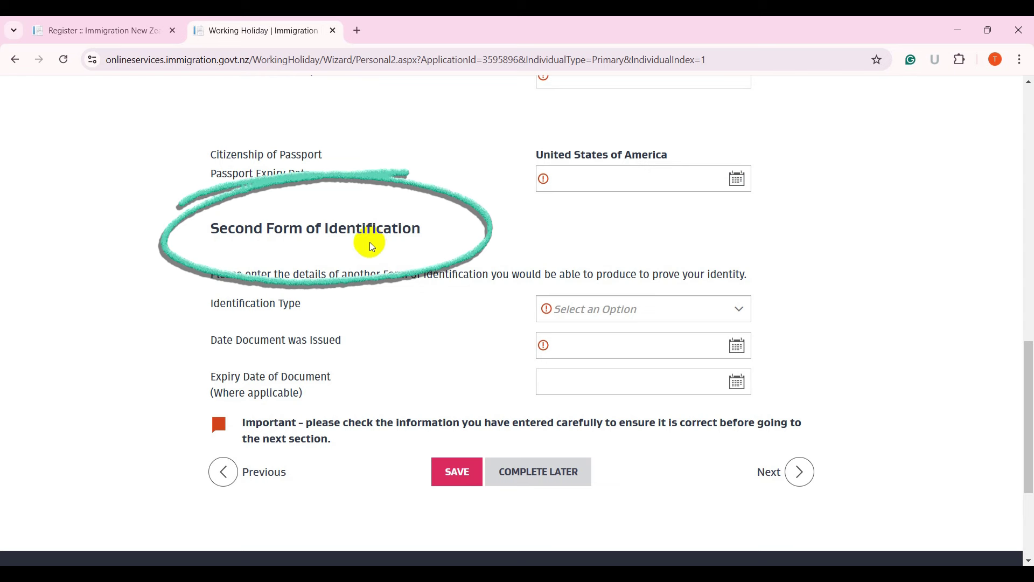
pyautogui.click(633, 311)
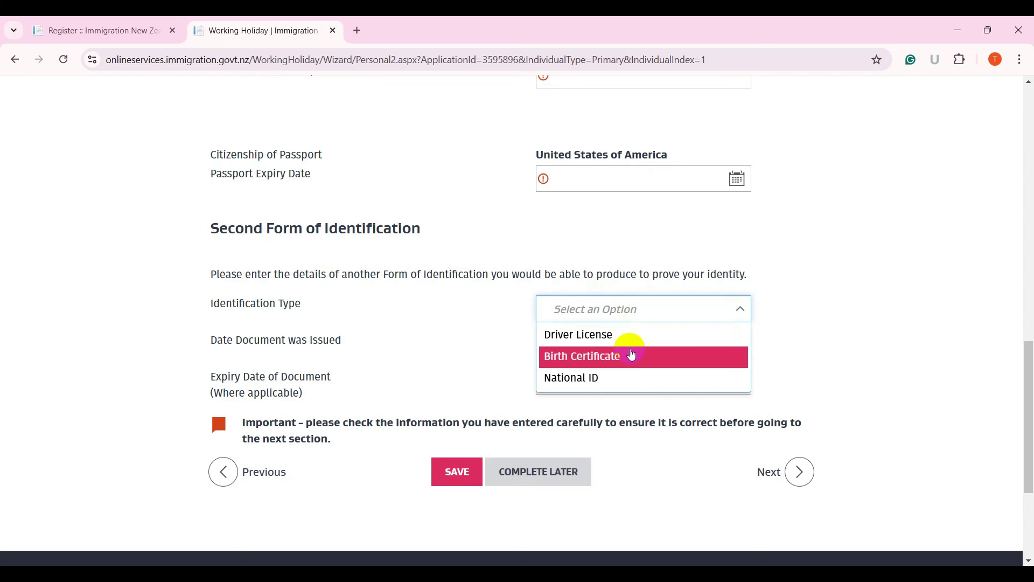
pyautogui.click(620, 377)
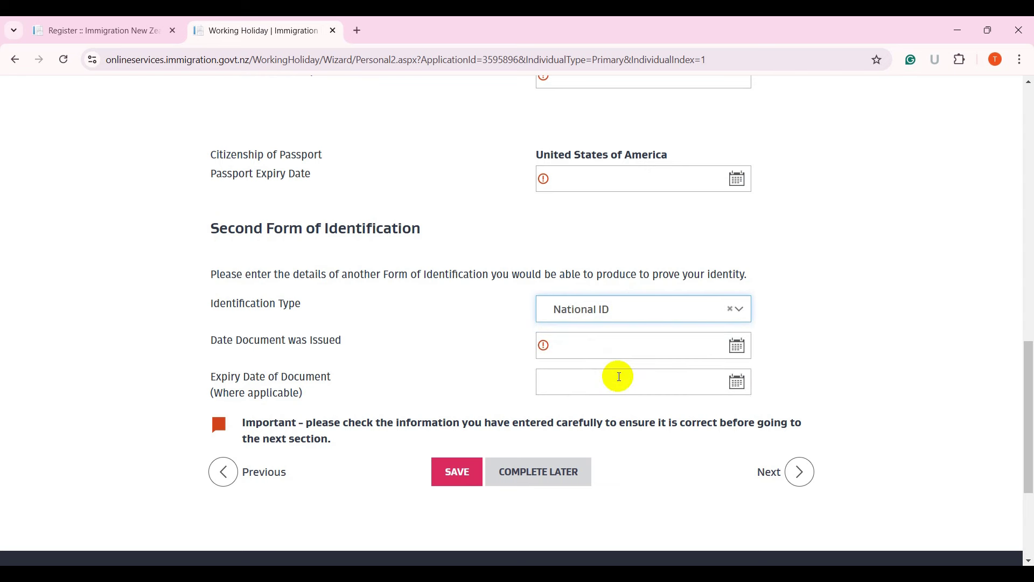
pyautogui.click(609, 348)
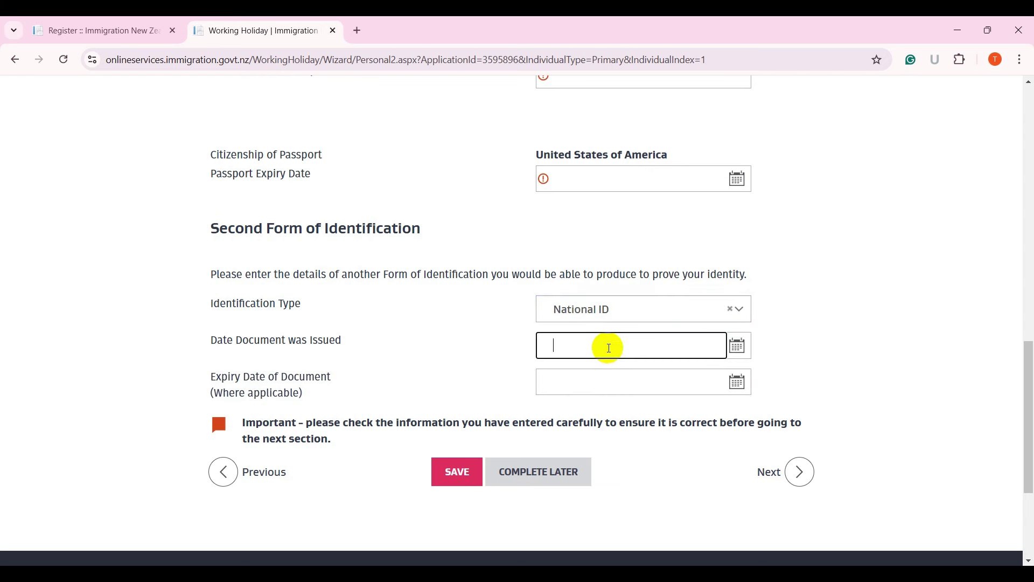
pyautogui.click(597, 378)
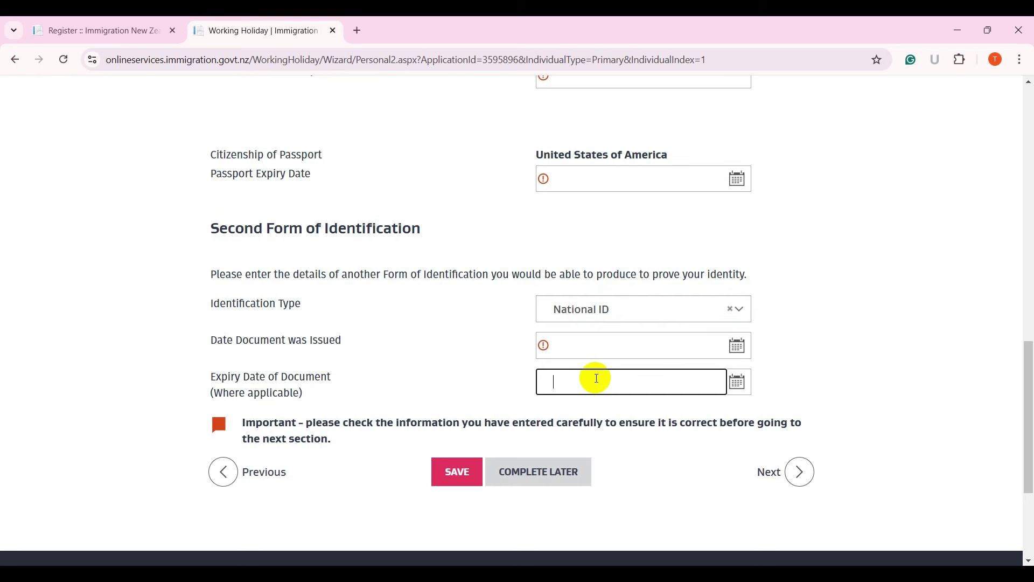
pyautogui.click(792, 482)
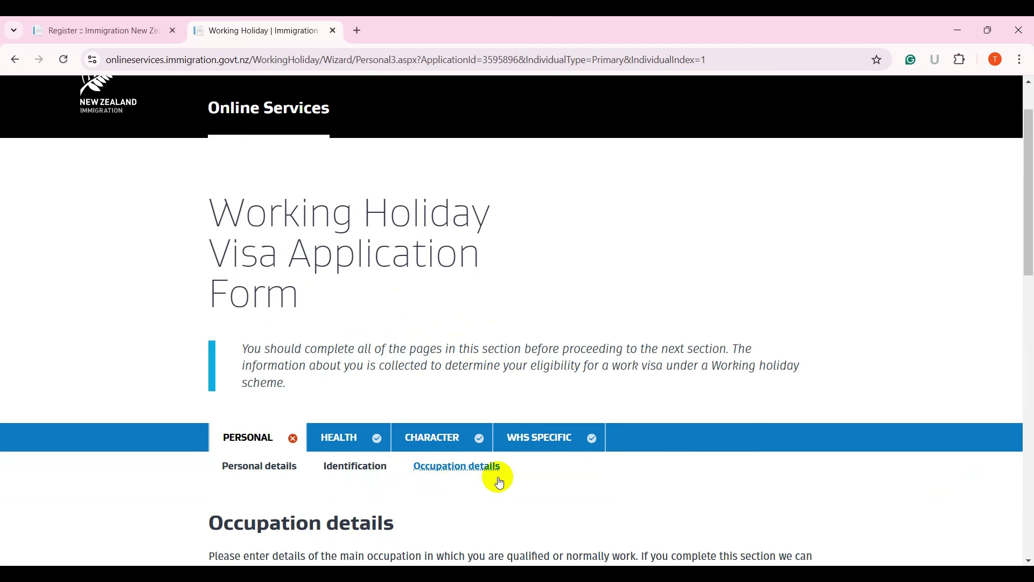
# - Review the Industry section and browse the linked full ANZSIC industry list before returning to the application form
pyautogui.scroll(-5, 495, 479)
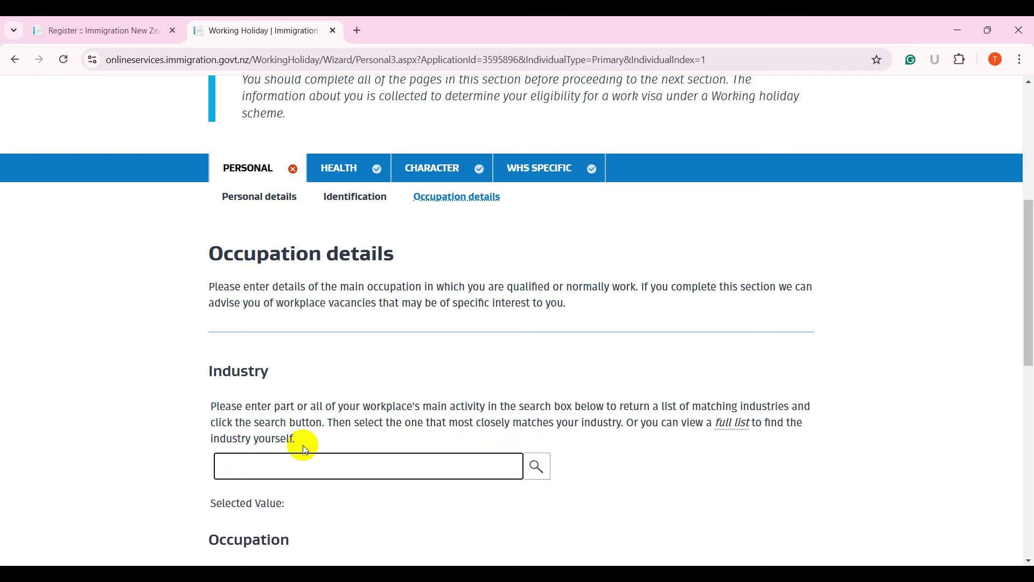
pyautogui.doubleClick(223, 371)
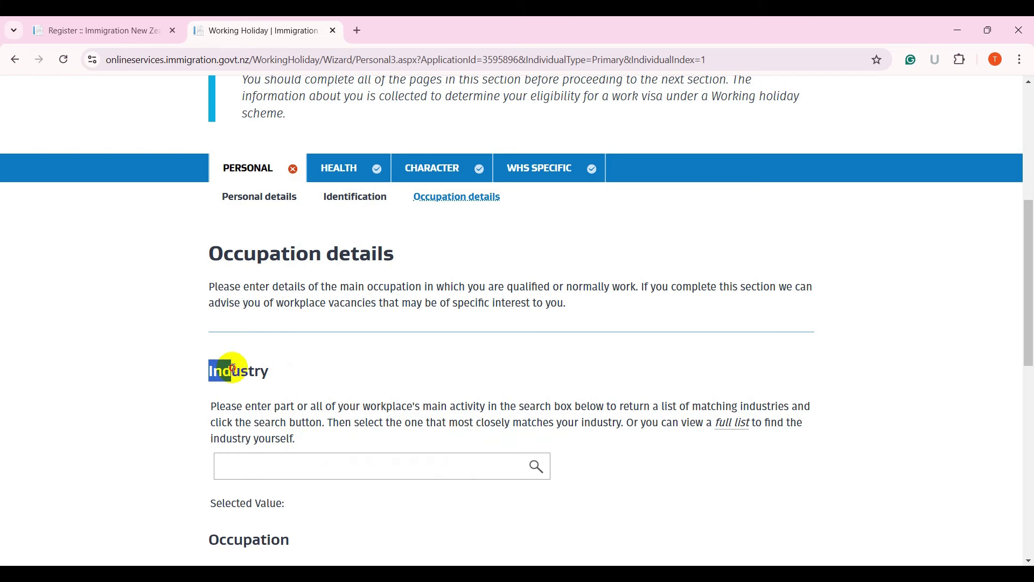
pyautogui.click(279, 467)
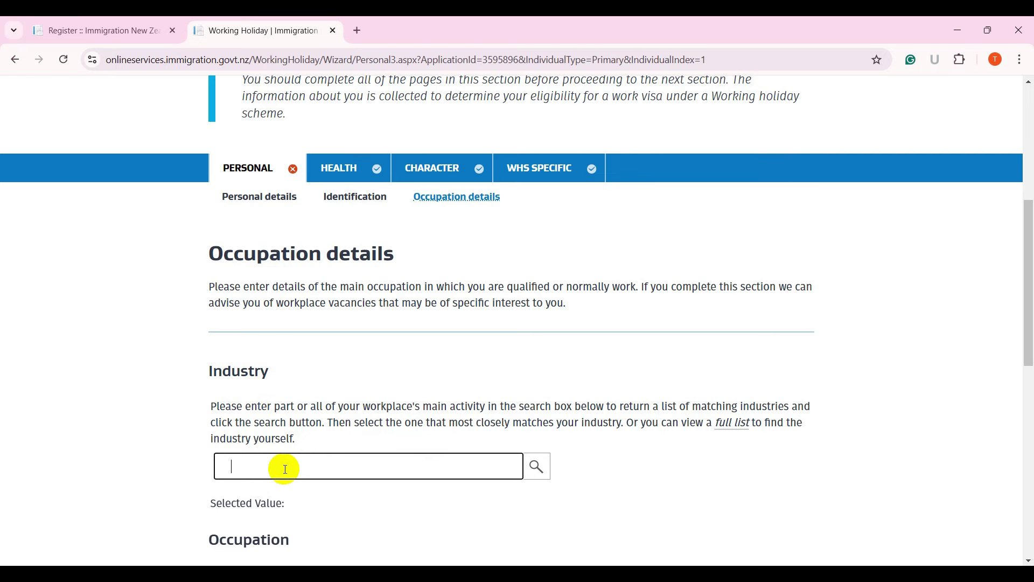
pyautogui.click(732, 423)
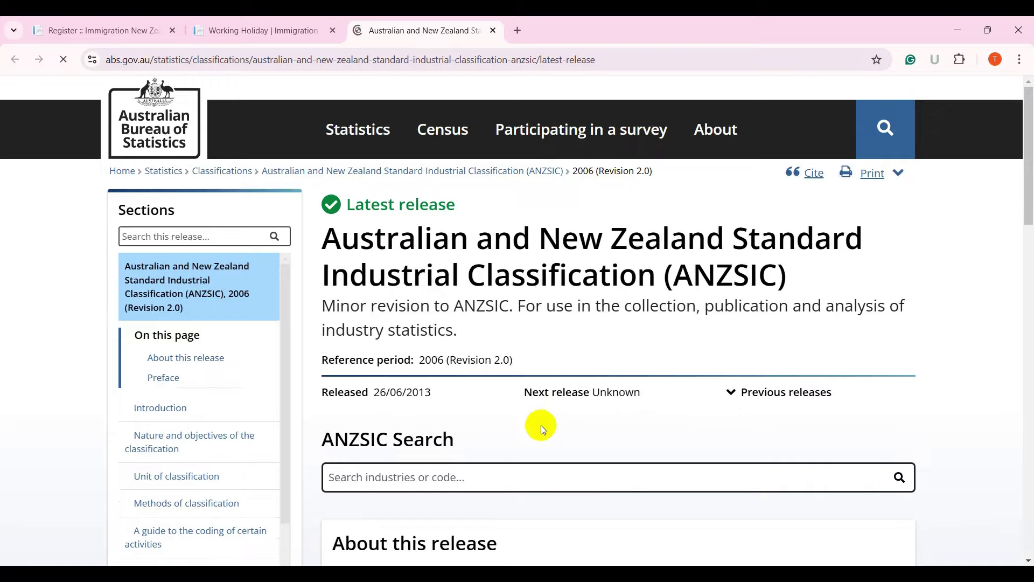
pyautogui.scroll(-5, 544, 430)
pyautogui.scroll(-10, 561, 451)
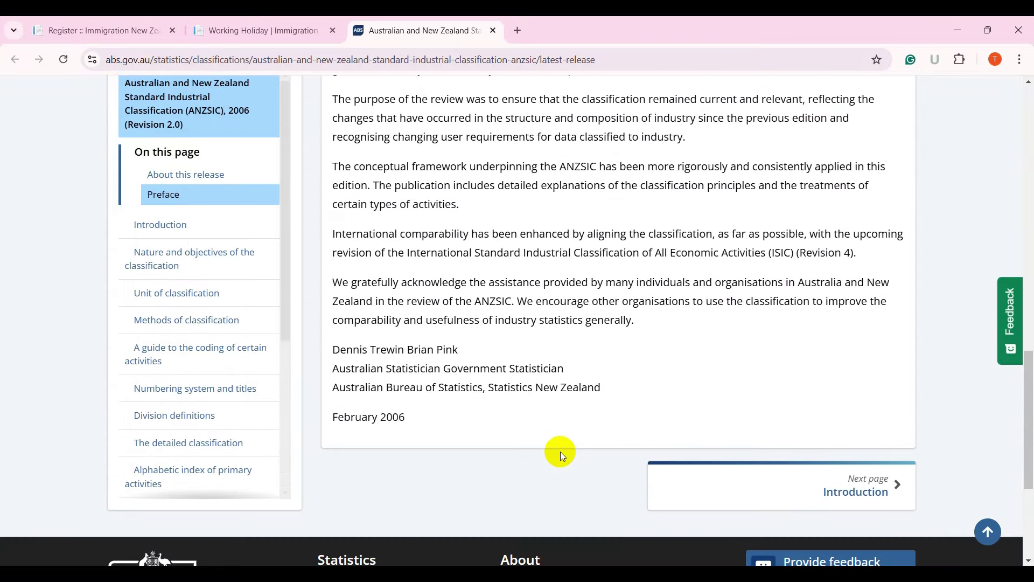
pyautogui.scroll(4, 560, 452)
pyautogui.scroll(3, 536, 408)
pyautogui.click(280, 24)
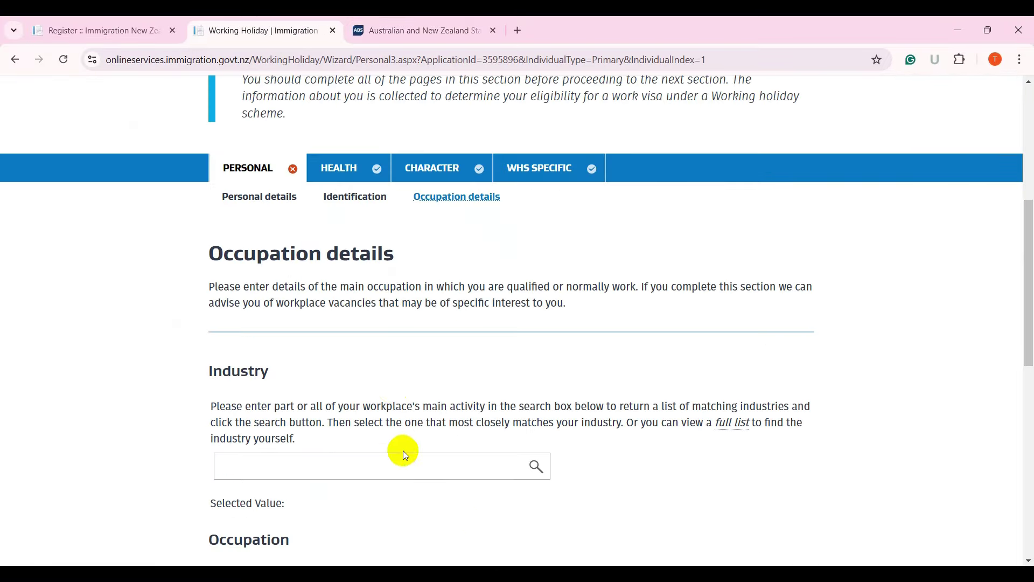
# - Enter "bank" in the Industry search and "business development executive" in the Occupation search
pyautogui.click(411, 471)
pyautogui.write('bank')
pyautogui.scroll(-4, 445, 479)
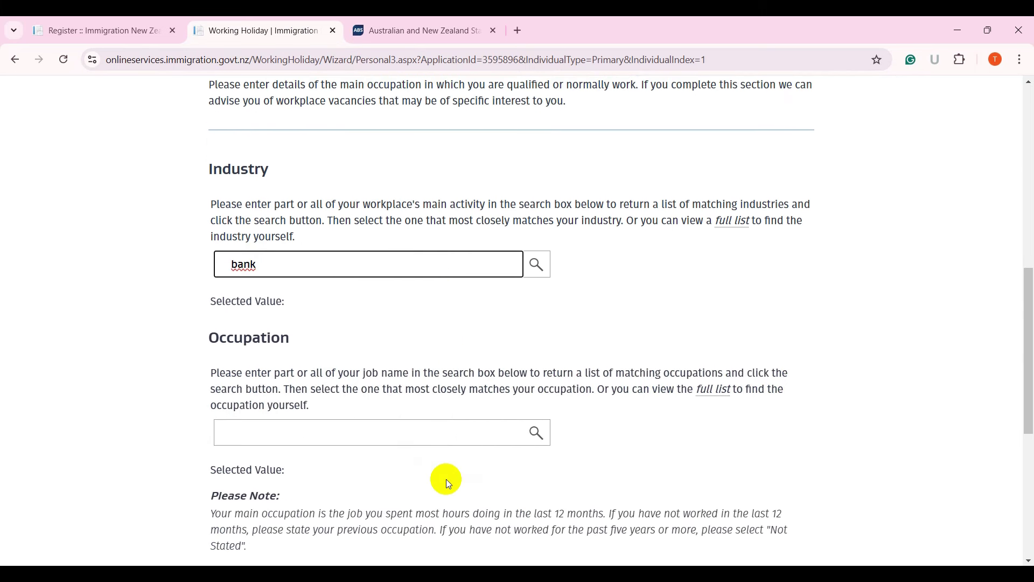
pyautogui.click(409, 422)
pyautogui.write('business development executive')
# - Read the note on how to state the main occupation, including the rules for applicants who have not worked recently
pyautogui.scroll(-4, 379, 367)
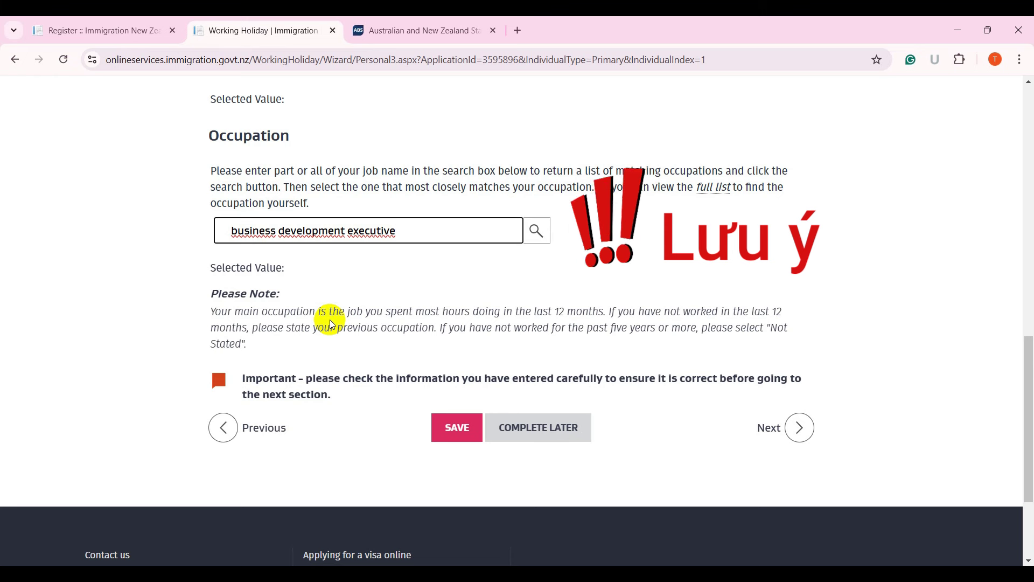
pyautogui.moveTo(424, 312); pyautogui.dragTo(604, 311)
pyautogui.moveTo(670, 312); pyautogui.dragTo(238, 330)
pyautogui.click(297, 341)
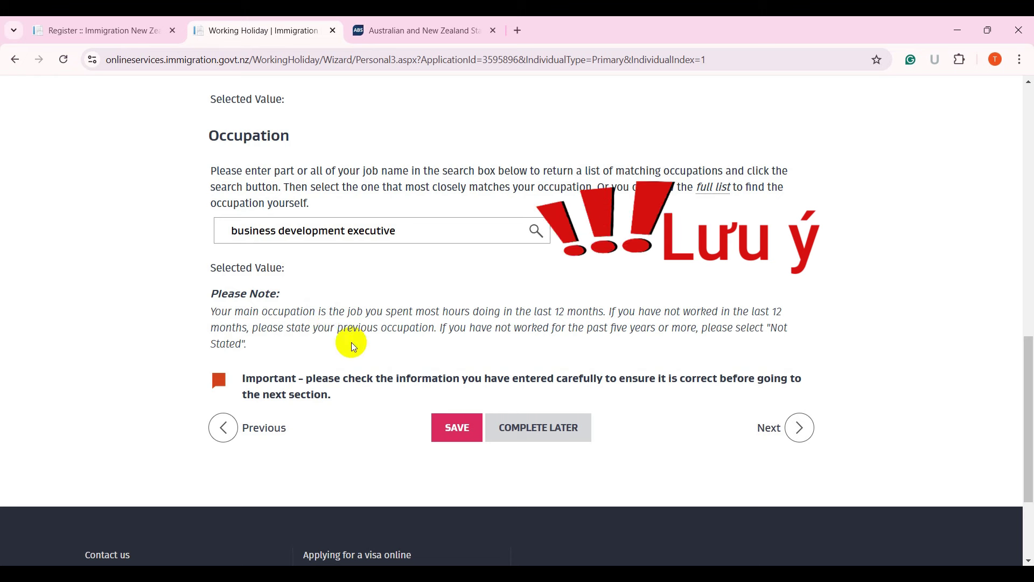
pyautogui.moveTo(461, 328); pyautogui.dragTo(601, 329)
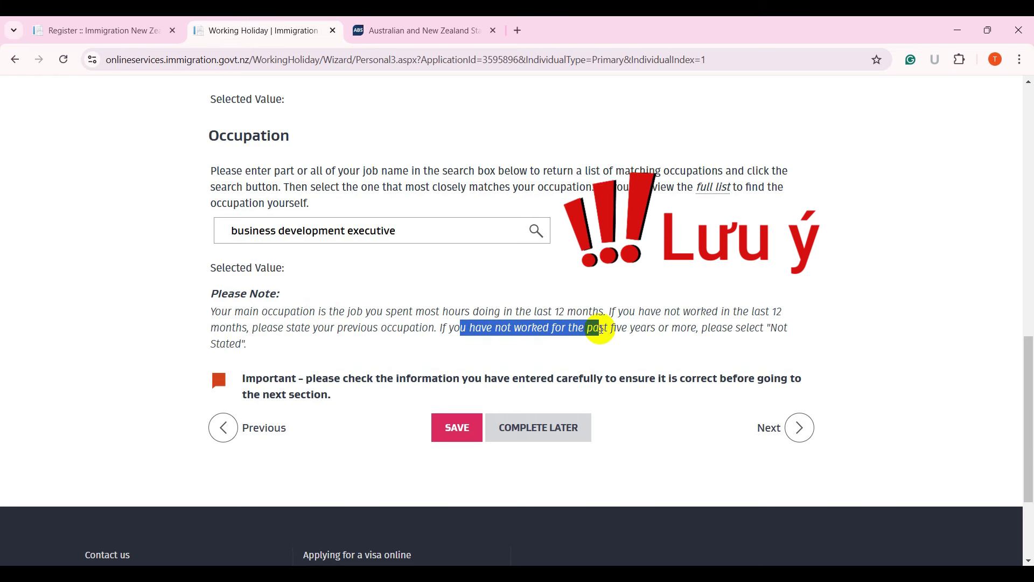
pyautogui.moveTo(770, 328); pyautogui.dragTo(605, 356)
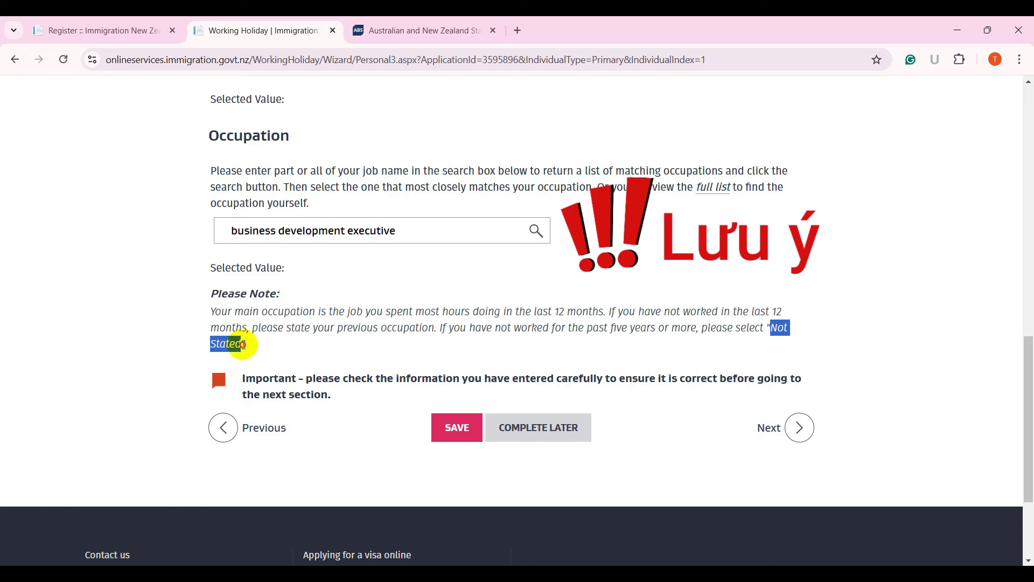
# - Continue to the Health section, completing and submitting the CAPTCHA check
pyautogui.click(801, 439)
pyautogui.click(430, 329)
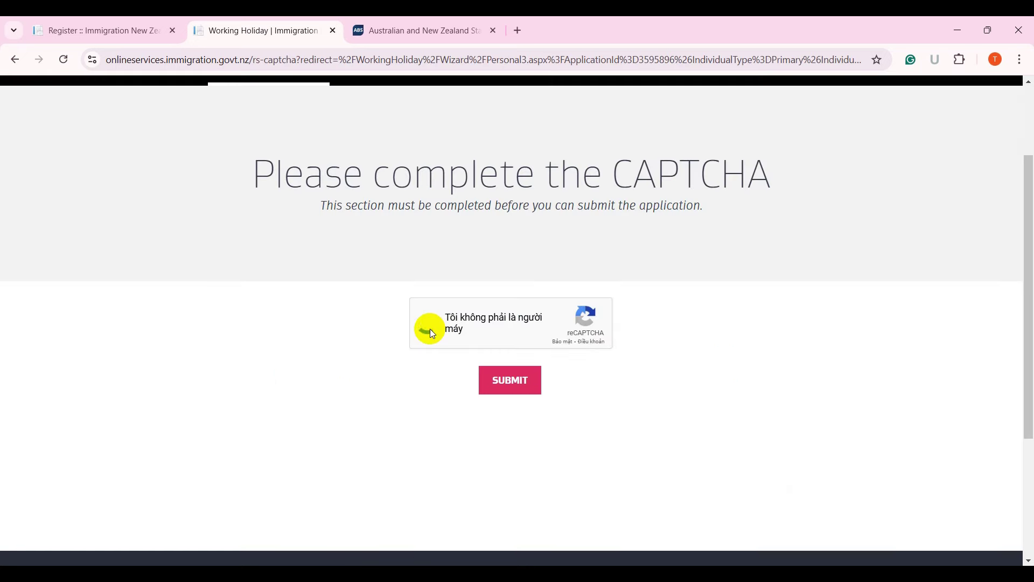
pyautogui.click(521, 380)
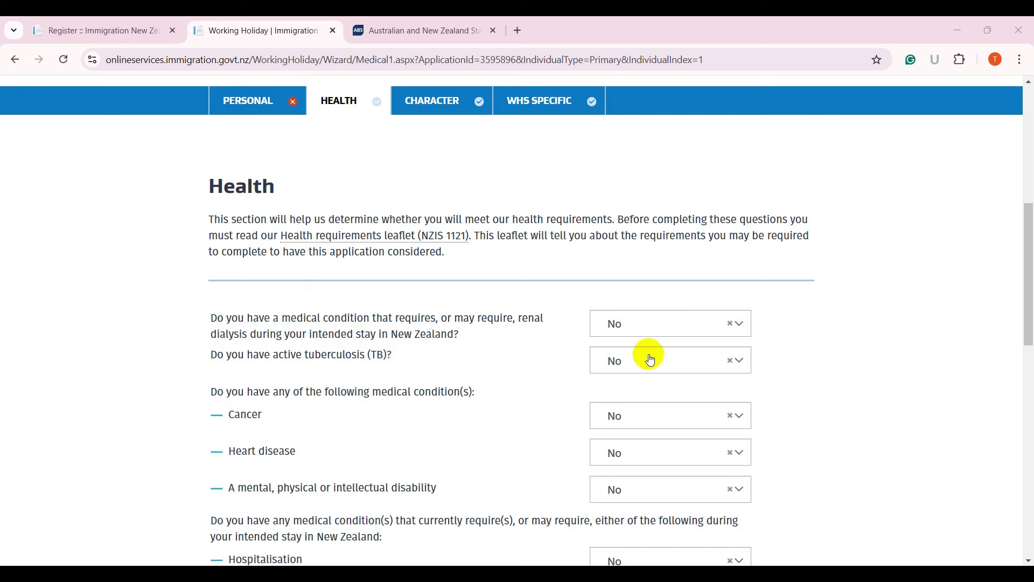
# - Review the medical condition, hospitalisation, residential care and pregnancy questions in the Health section
pyautogui.scroll(-1, 649, 360)
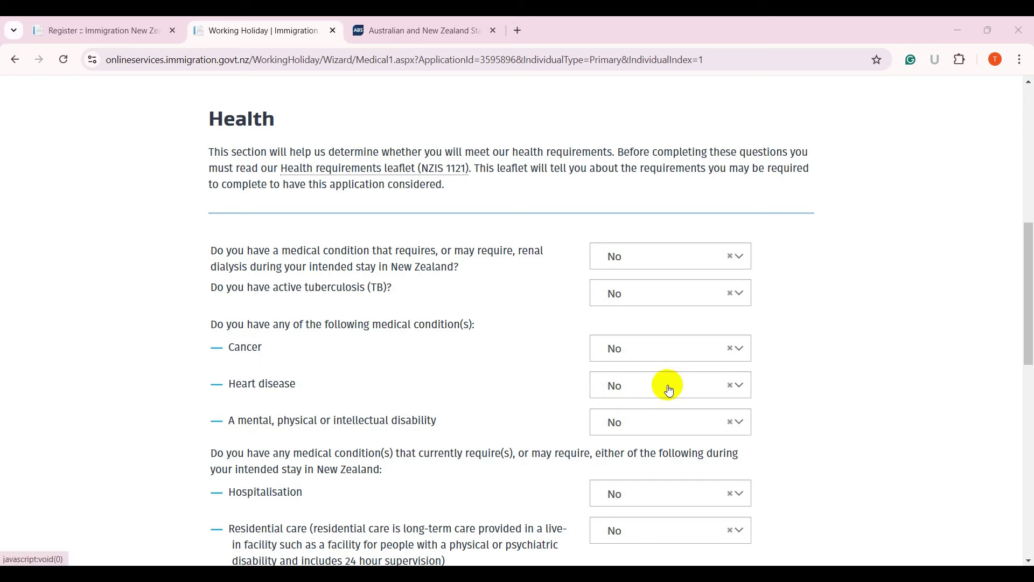
pyautogui.scroll(-4, 699, 421)
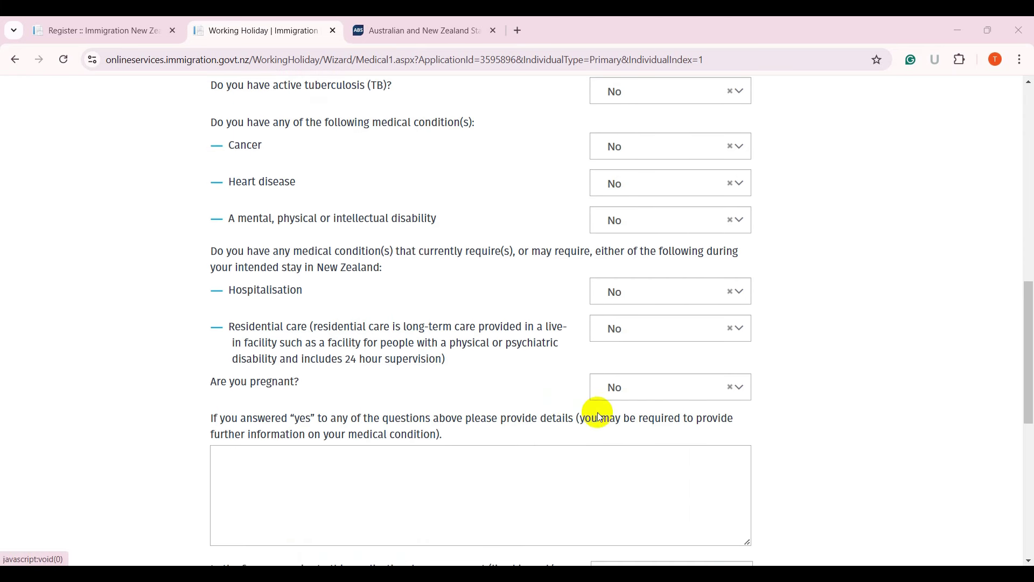